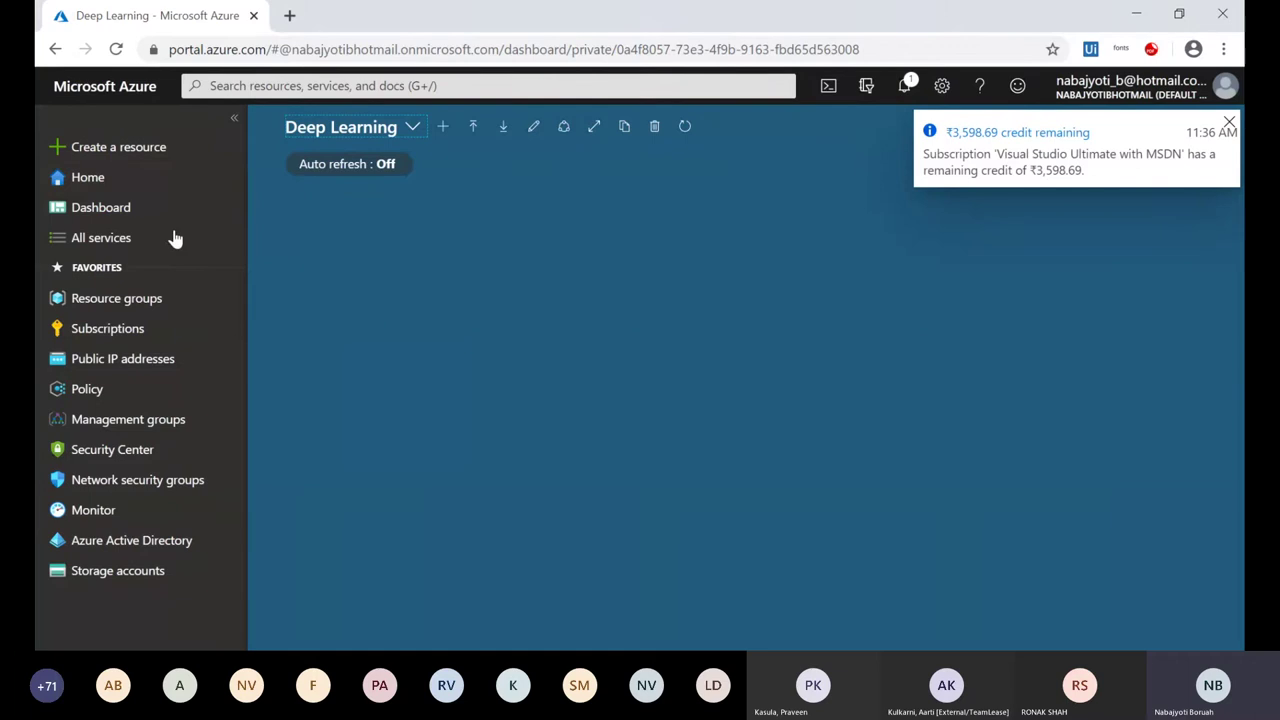
- Find "Storage account - blob, file, table, queue" in the Marketplace and start creating one
{"action": "left_click", "coordinate": [139, 152]}
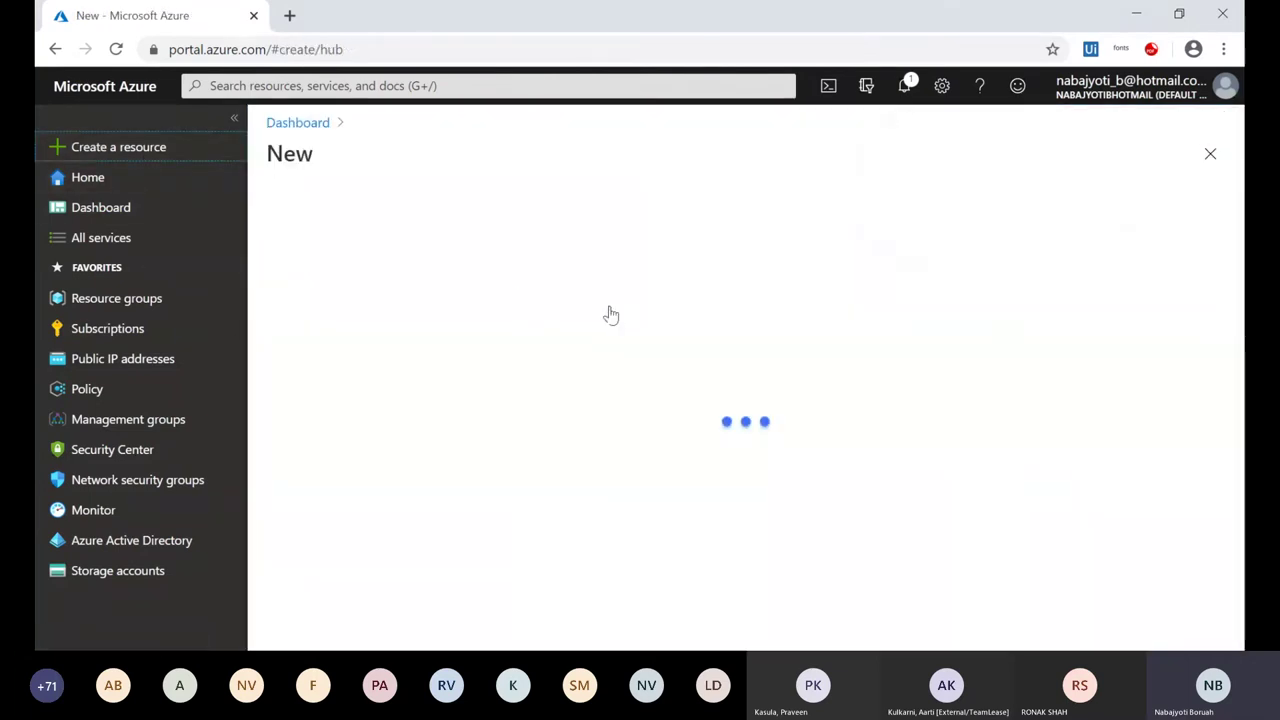
{"action": "type", "text": "s"}
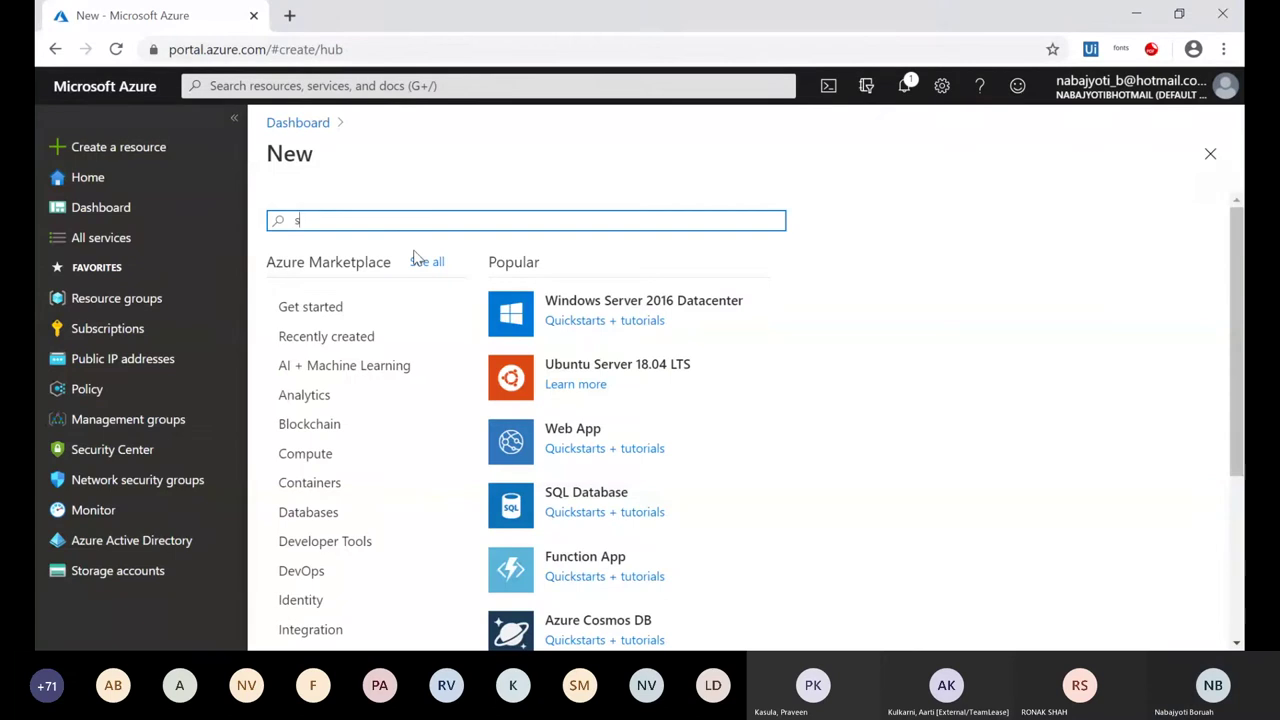
{"action": "type", "text": "toa"}
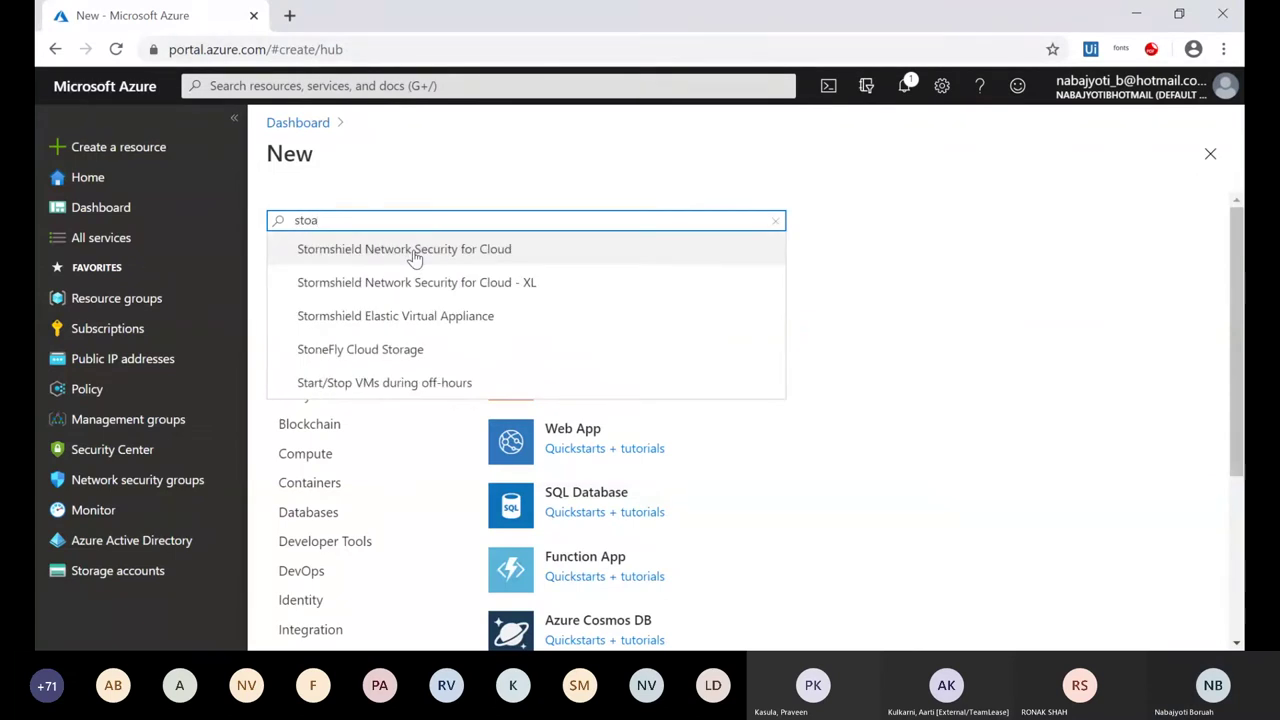
{"action": "key", "text": "BackSpace"}
{"action": "type", "text": "rage"}
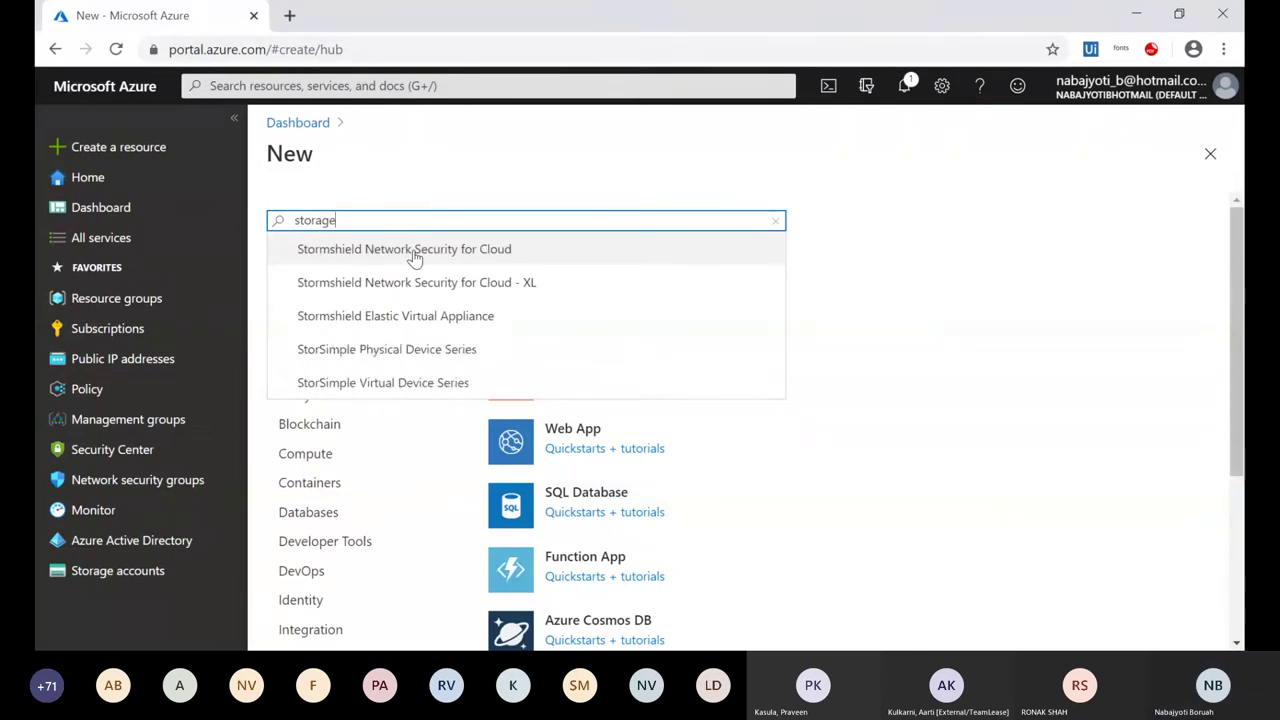
{"action": "type", "text": " acc"}
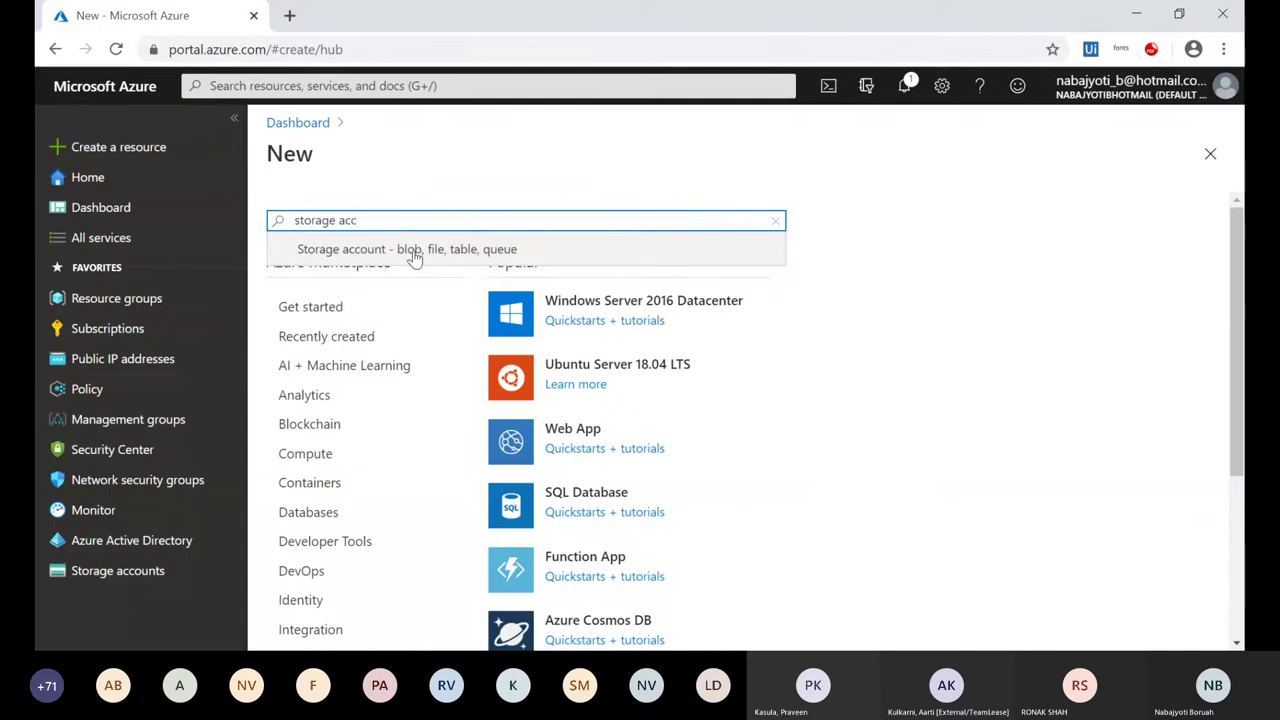
{"action": "left_click", "coordinate": [414, 258]}
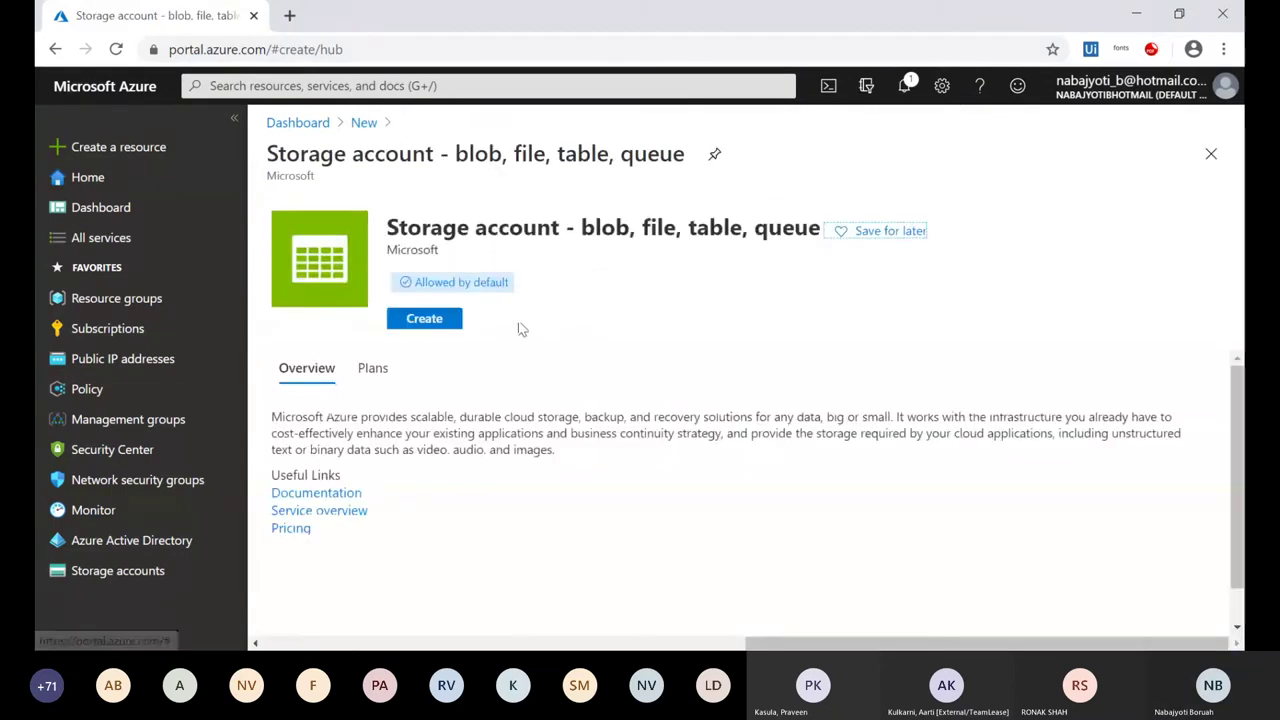
{"action": "left_click", "coordinate": [426, 319]}
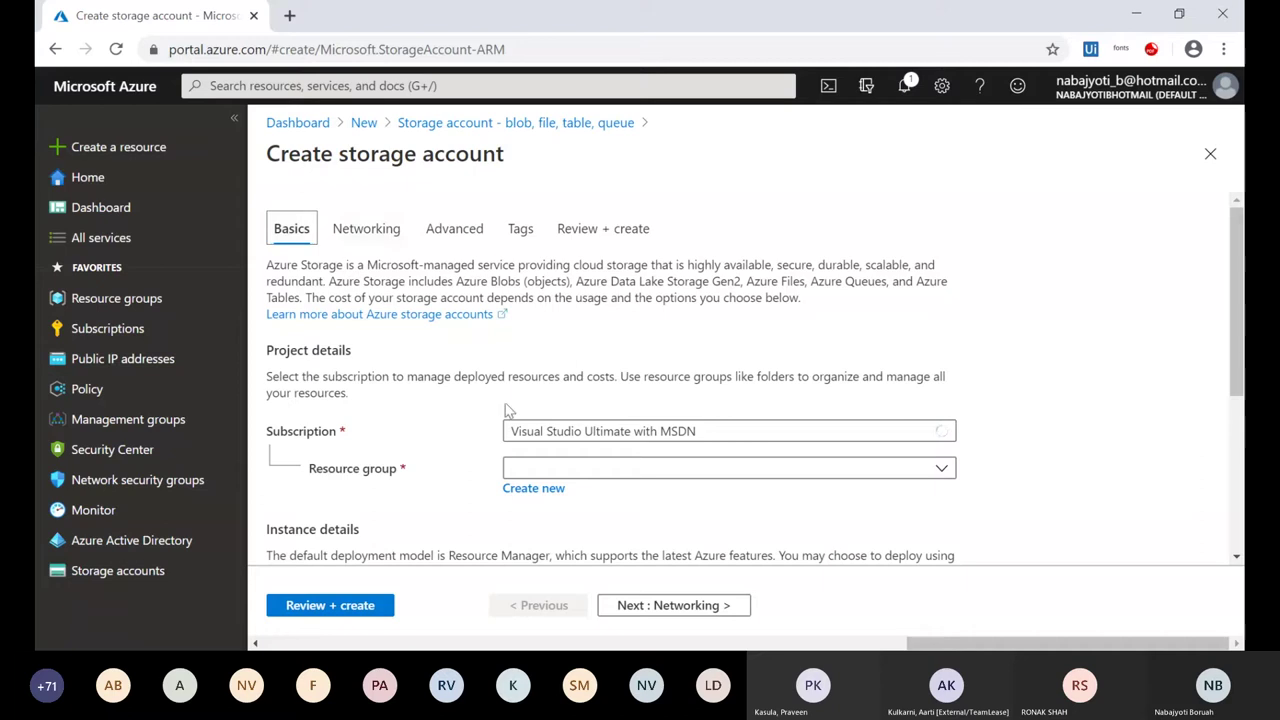
{"action": "left_click_drag", "start_coordinate": [266, 266], "coordinate": [830, 298]}
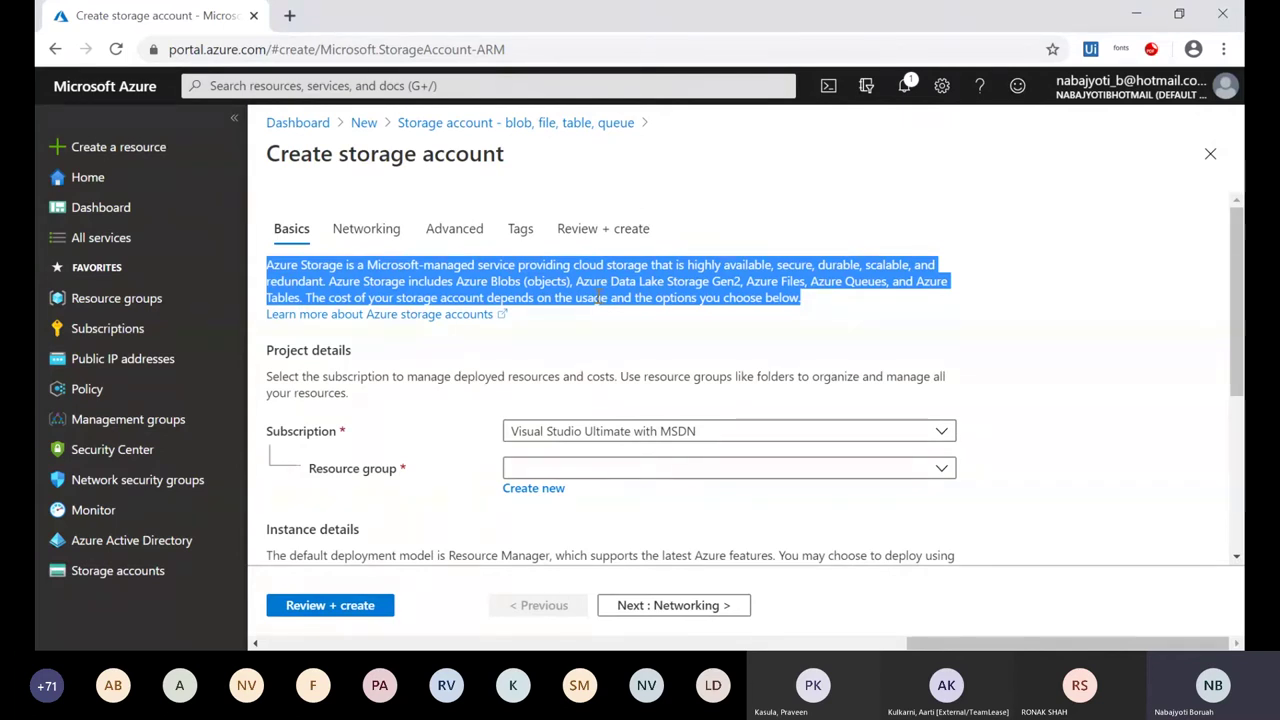
{"action": "left_click", "coordinate": [927, 319]}
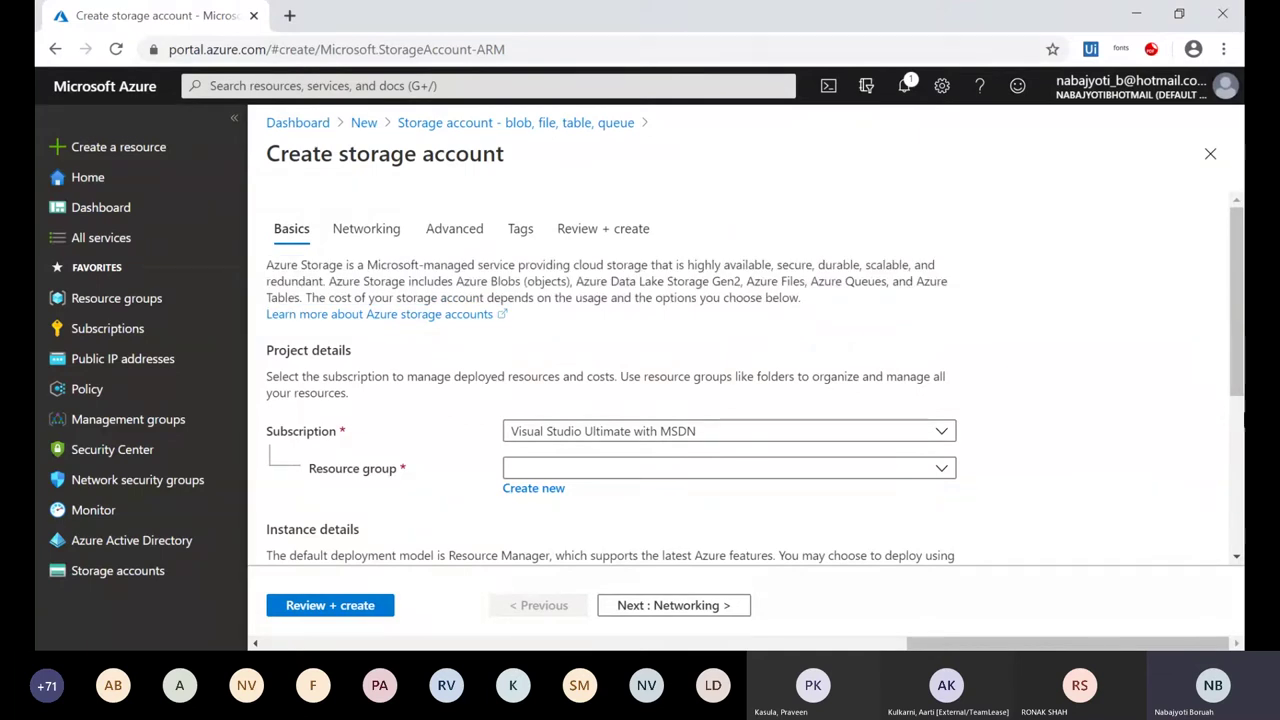
{"action": "mouse_move", "coordinate": [1236, 370]}
{"action": "left_mouse_down"}
{"action": "mouse_move", "coordinate": [1236, 451]}
{"action": "mouse_move", "coordinate": [1236, 370]}
{"action": "left_mouse_up"}
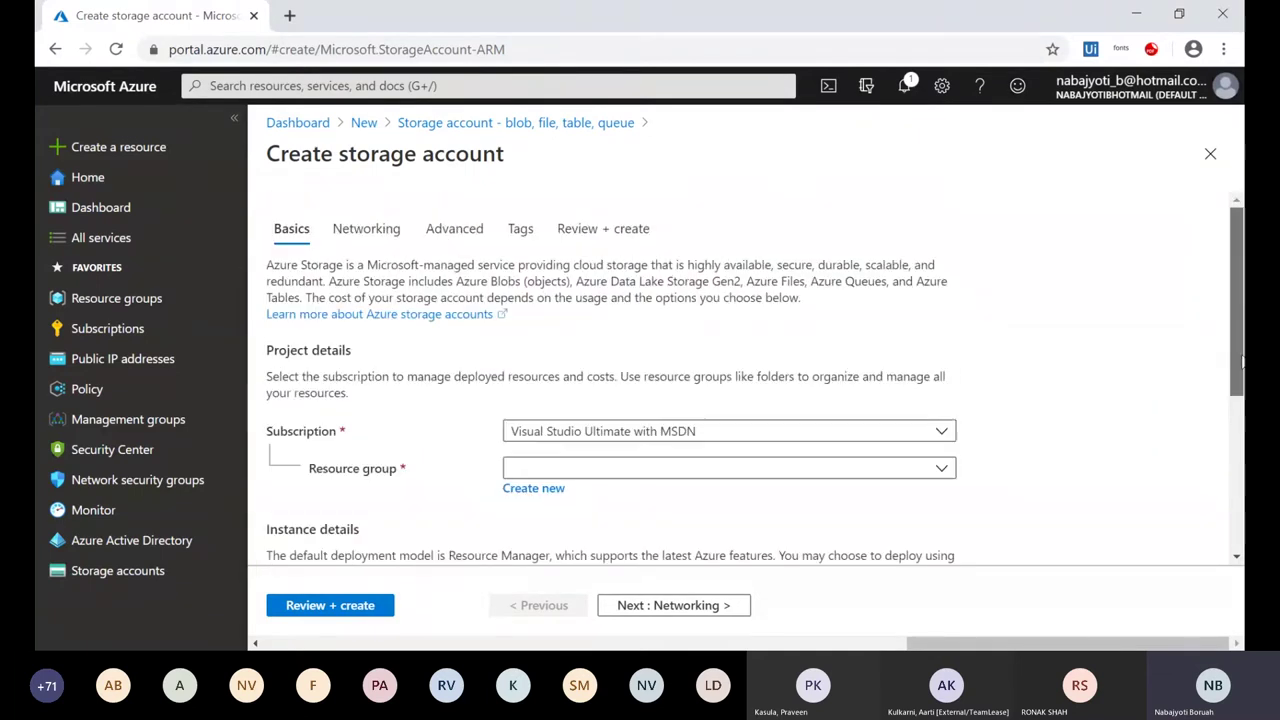
- Create a new resource group named DEEP-LEARNING-GRP for the storage account
{"action": "left_click", "coordinate": [617, 477]}
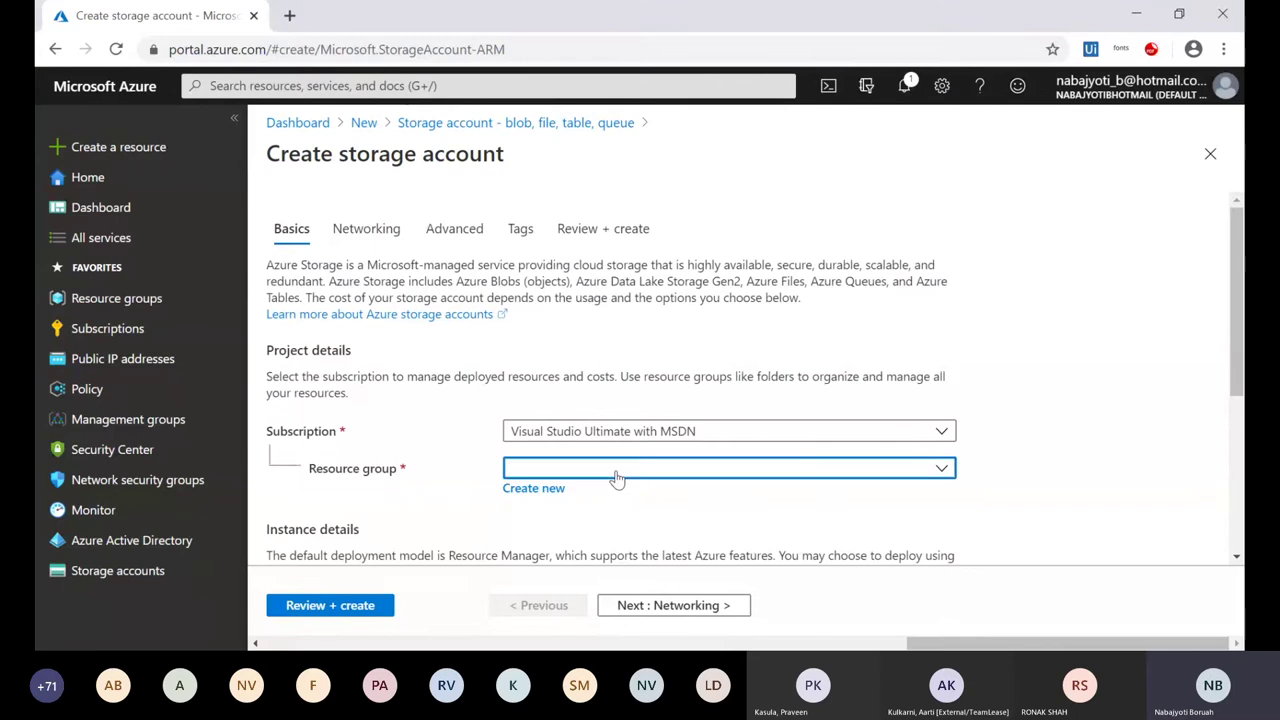
{"action": "left_click", "coordinate": [1206, 487]}
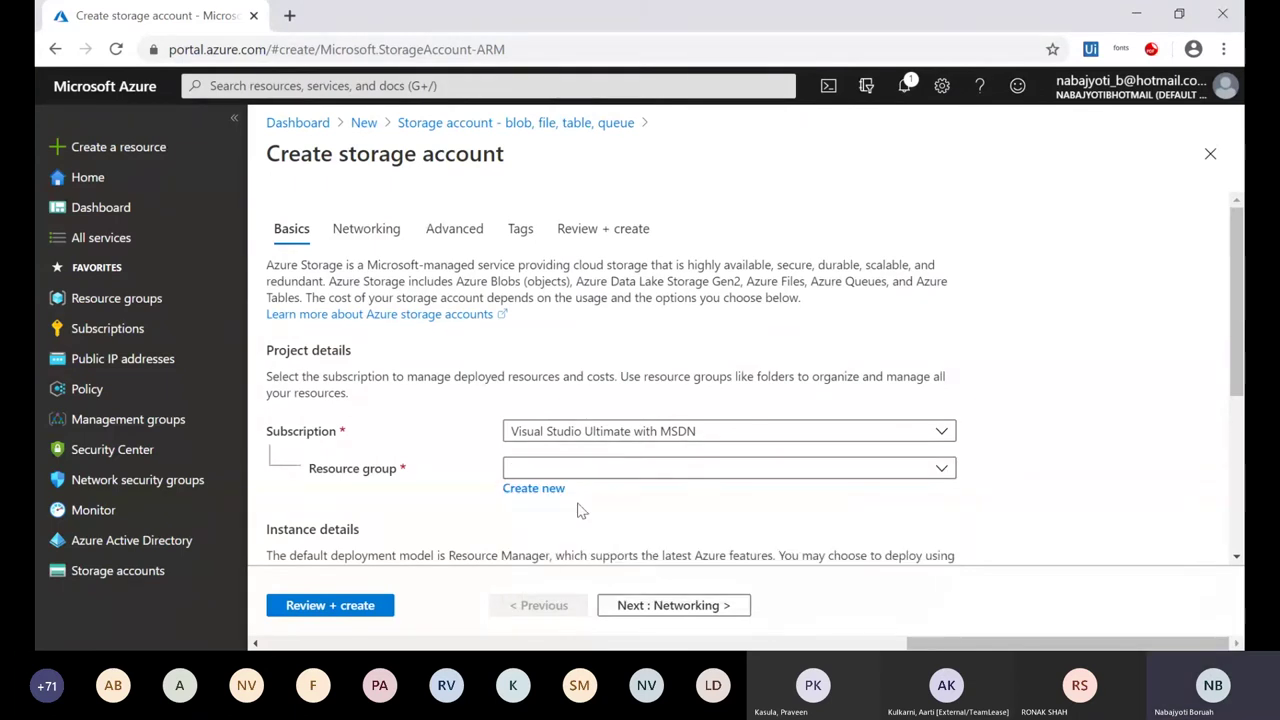
{"action": "left_click", "coordinate": [548, 488]}
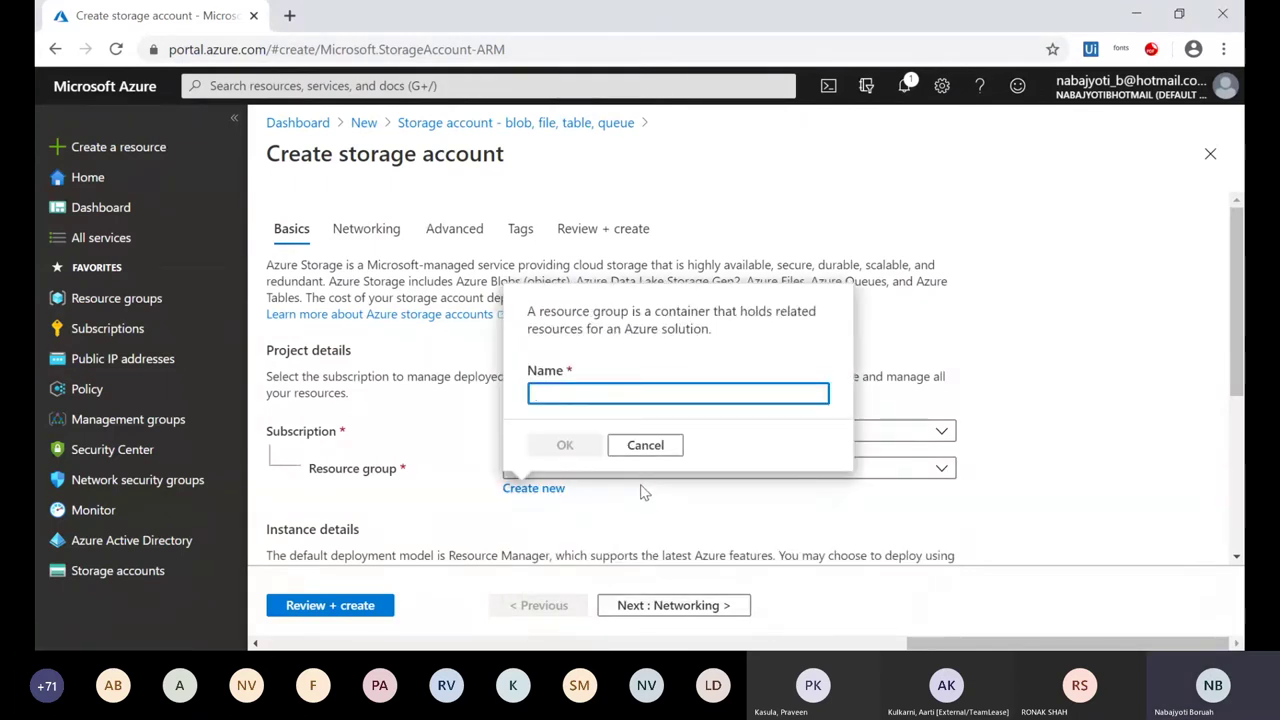
{"action": "type", "text": "DEE"}
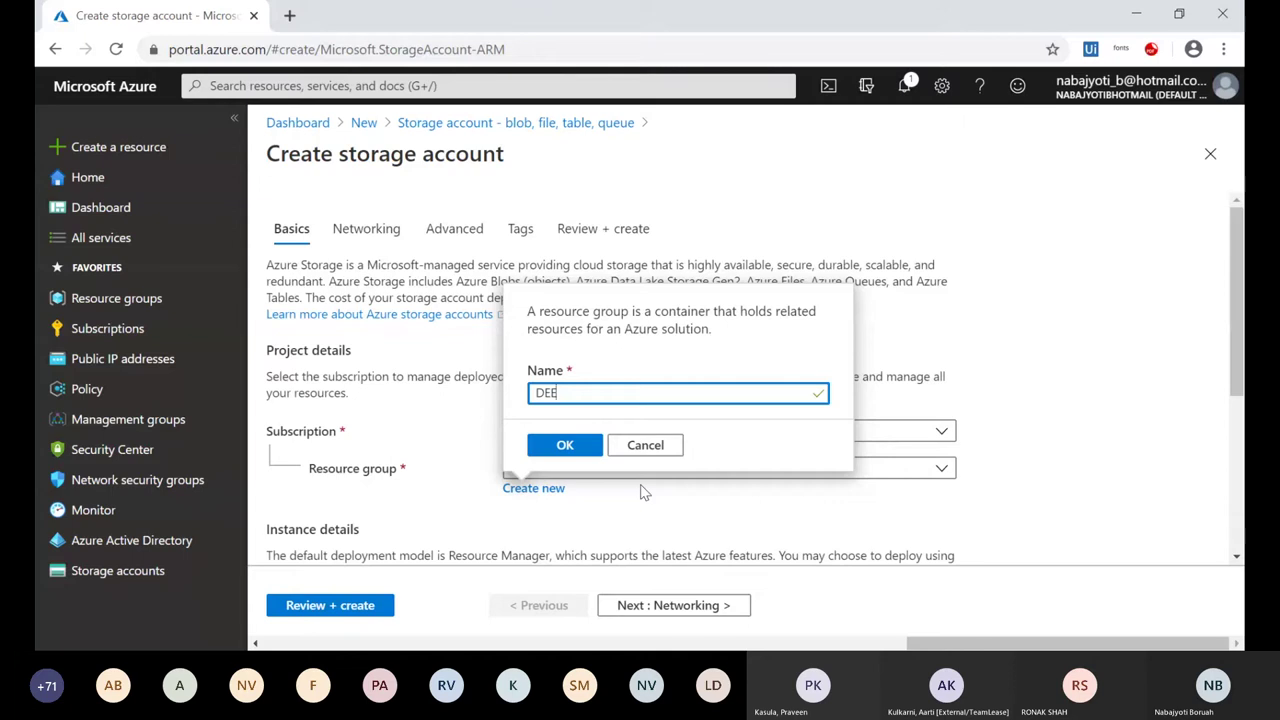
{"action": "type", "text": "P"}
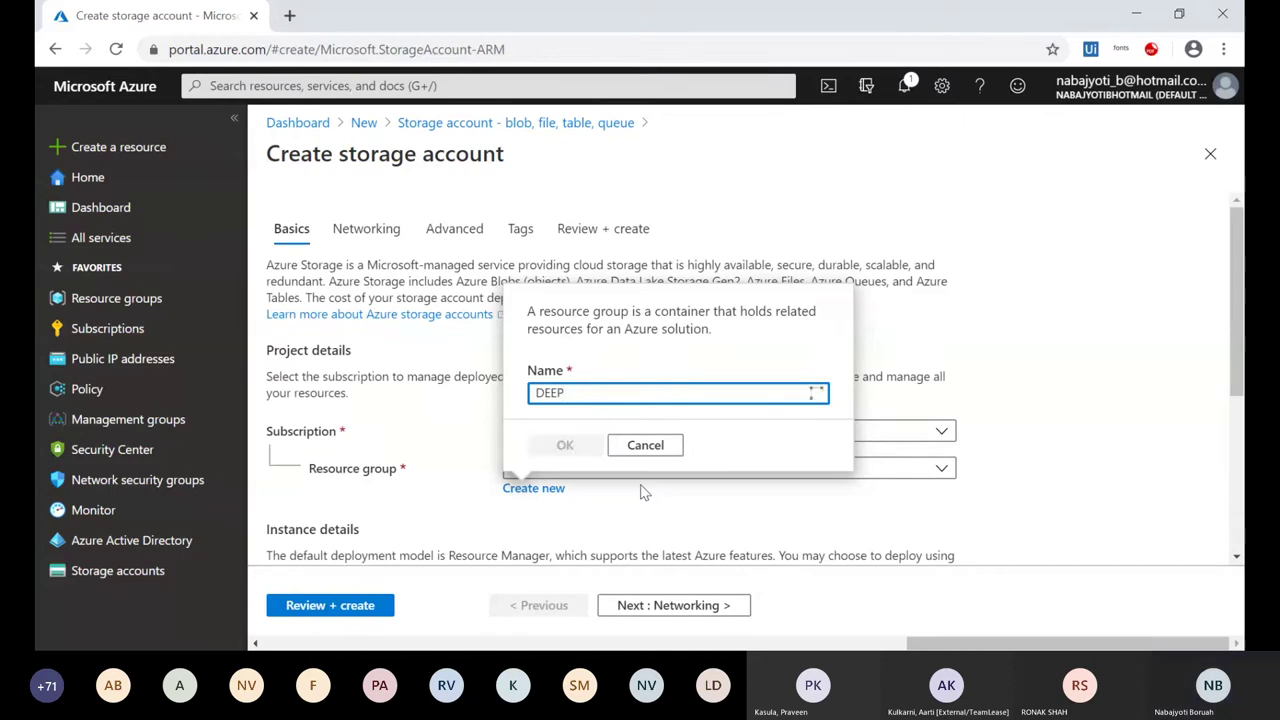
{"action": "type", "text": "-LEARNI"}
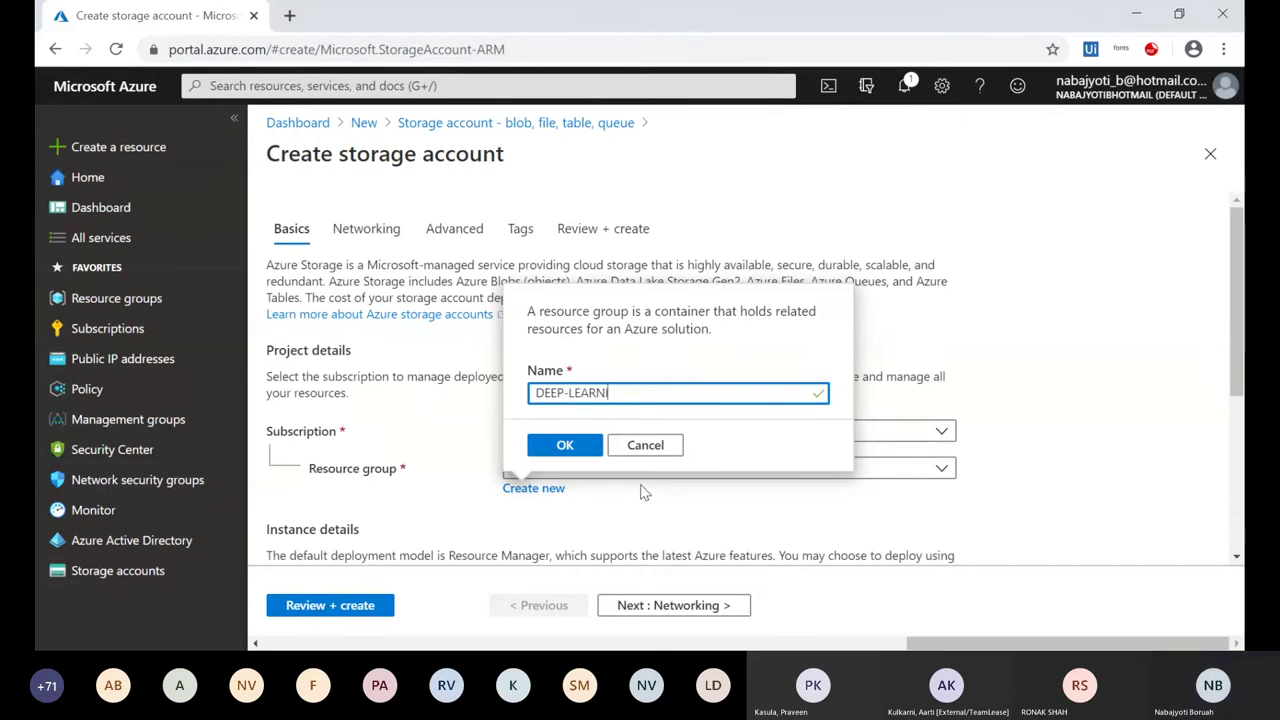
{"action": "type", "text": "NG-GRP"}
{"action": "left_click", "coordinate": [566, 450]}
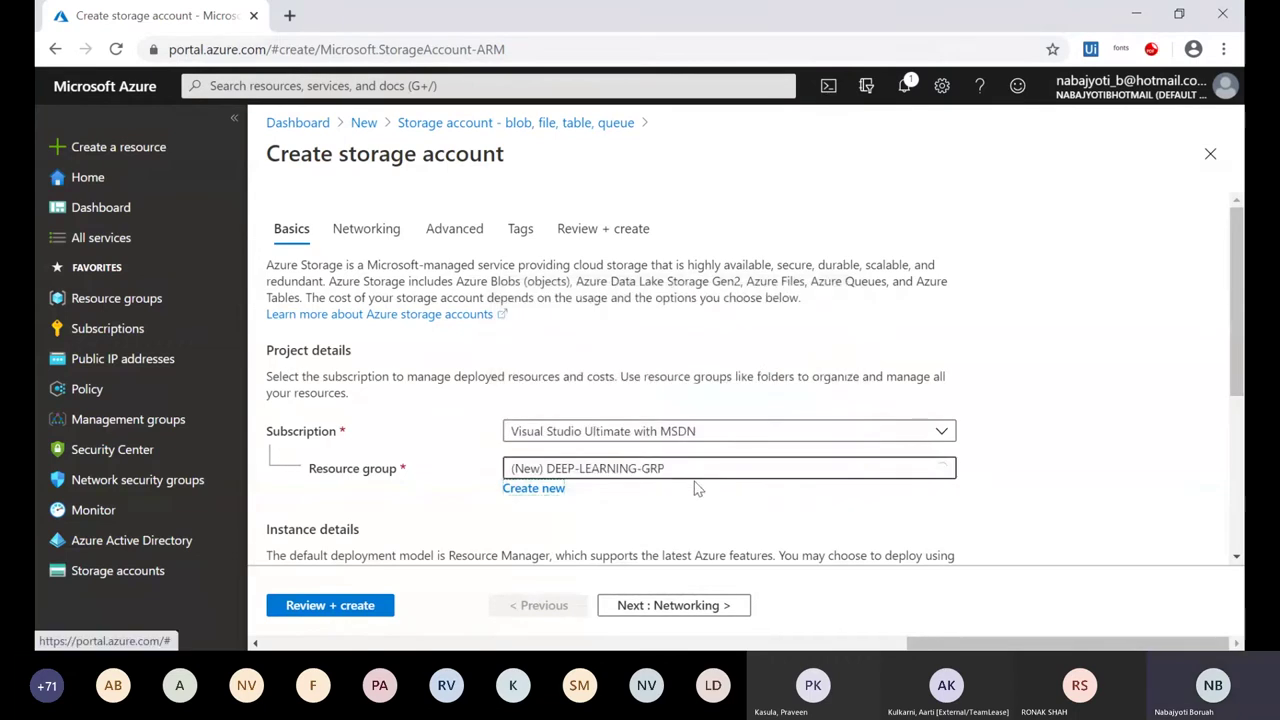
- Name the storage account demodeeplnstorage and set its location to (US) East US
{"action": "scroll", "coordinate": [694, 481], "scroll_direction": "down", "scroll_amount": 2}
{"action": "left_click", "coordinate": [540, 436]}
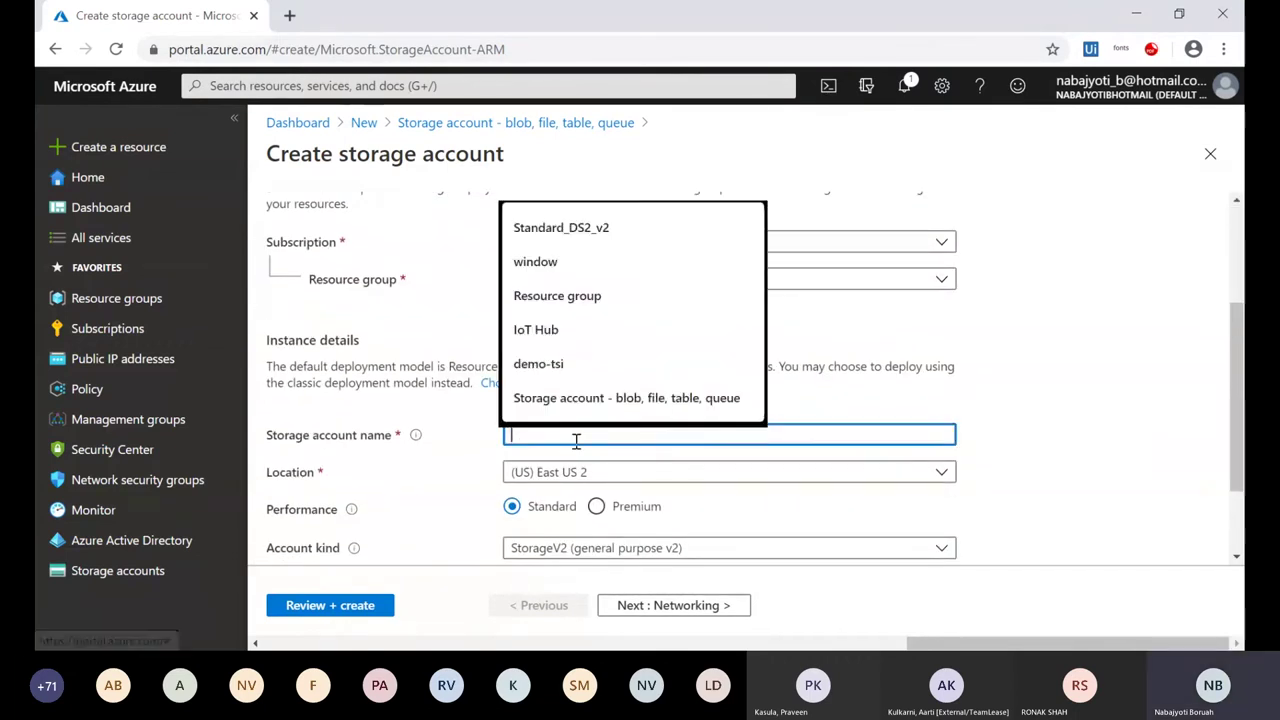
{"action": "left_click", "coordinate": [1010, 391]}
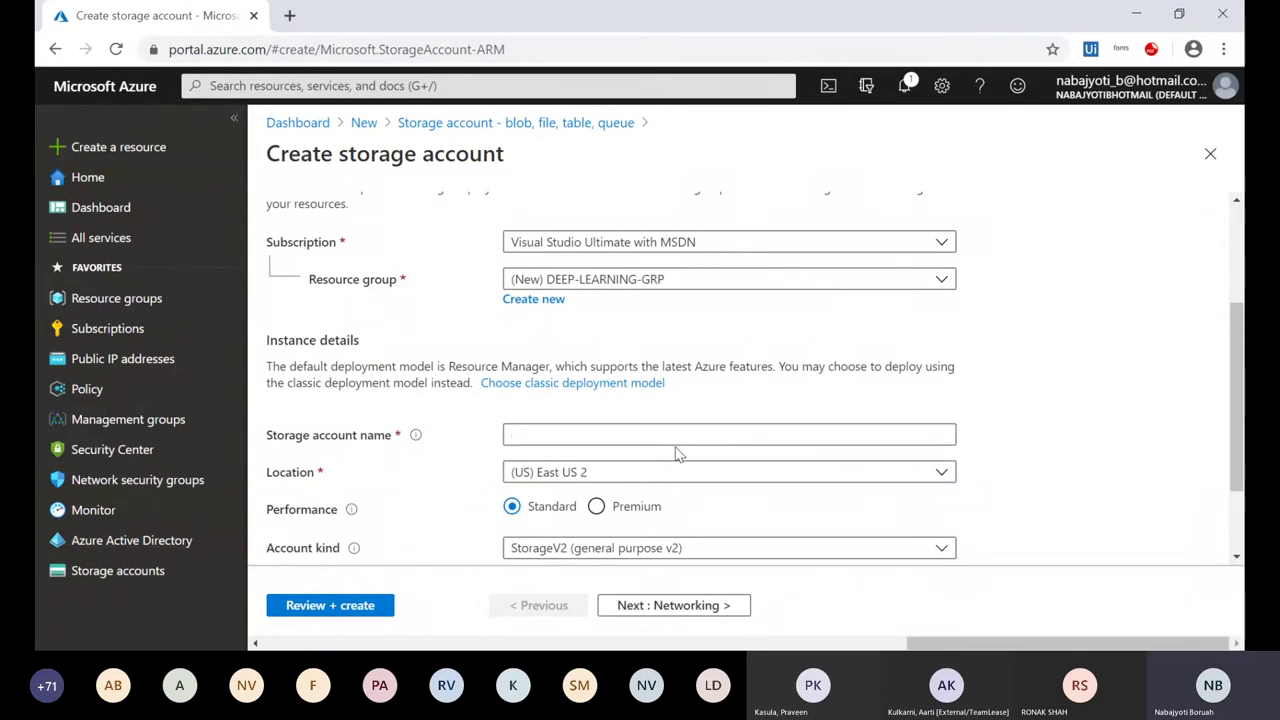
{"action": "left_click", "coordinate": [622, 435]}
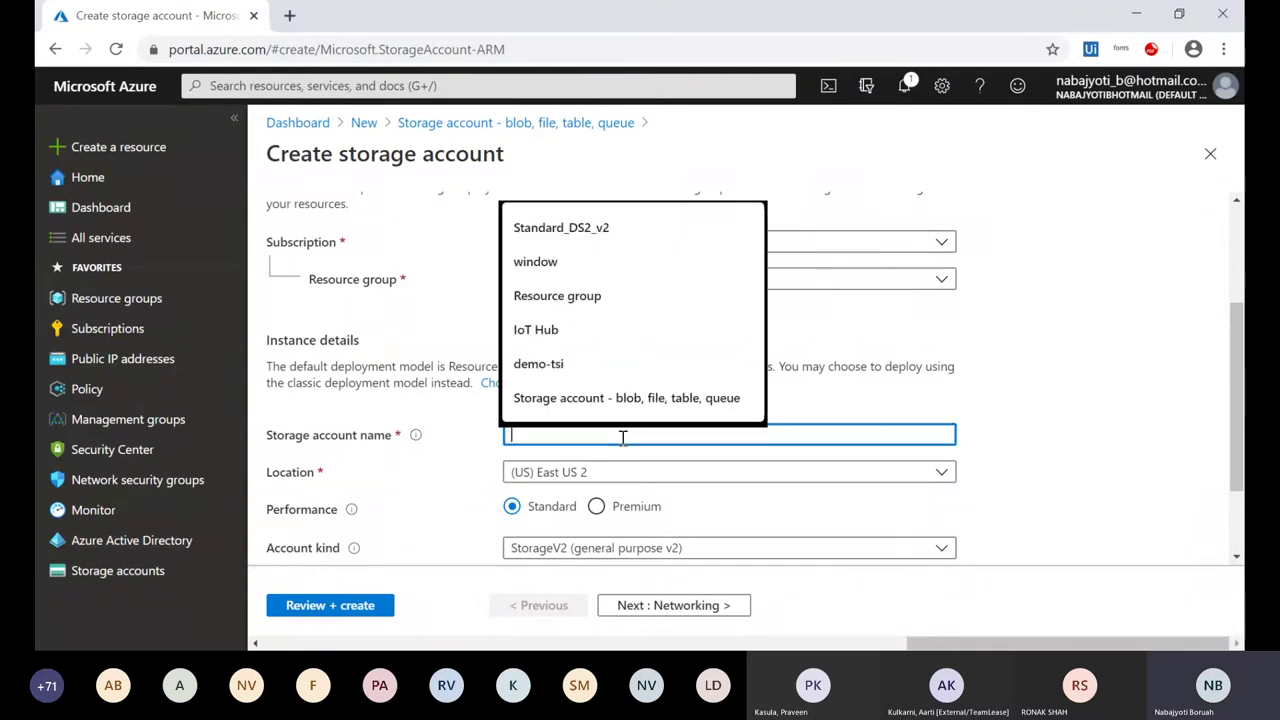
{"action": "type", "text": "demo"}
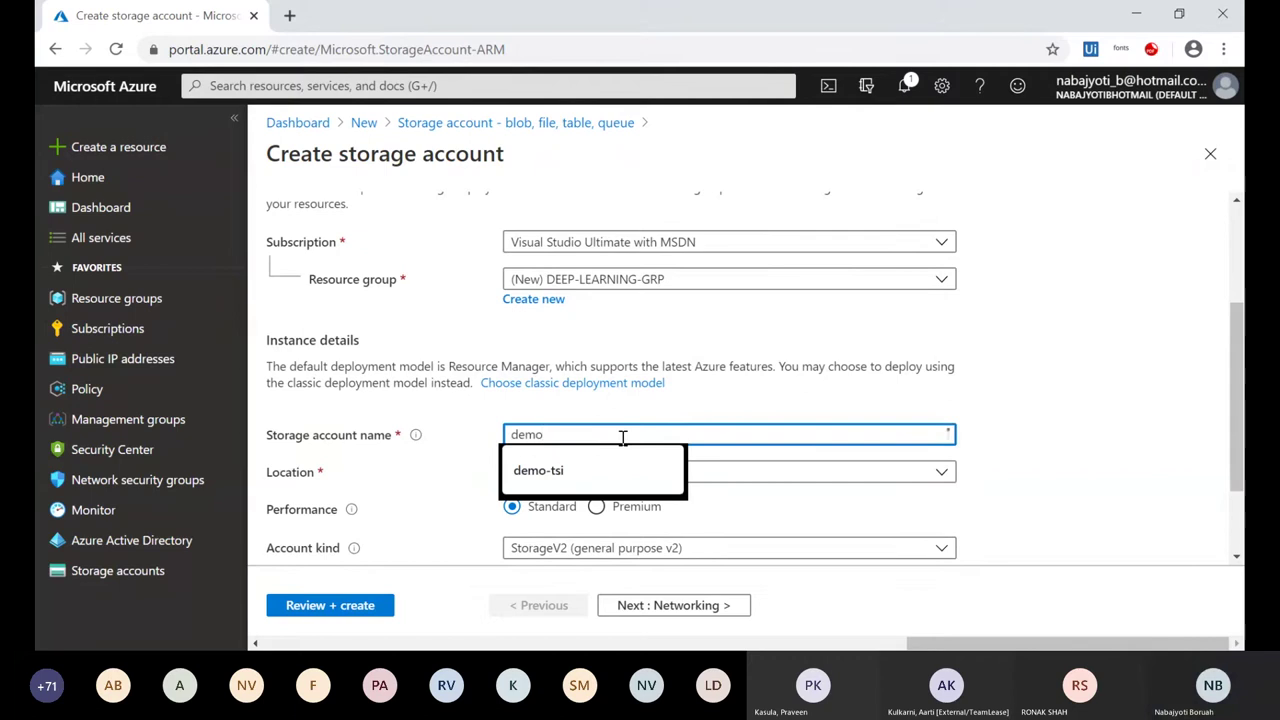
{"action": "type", "text": "deep"}
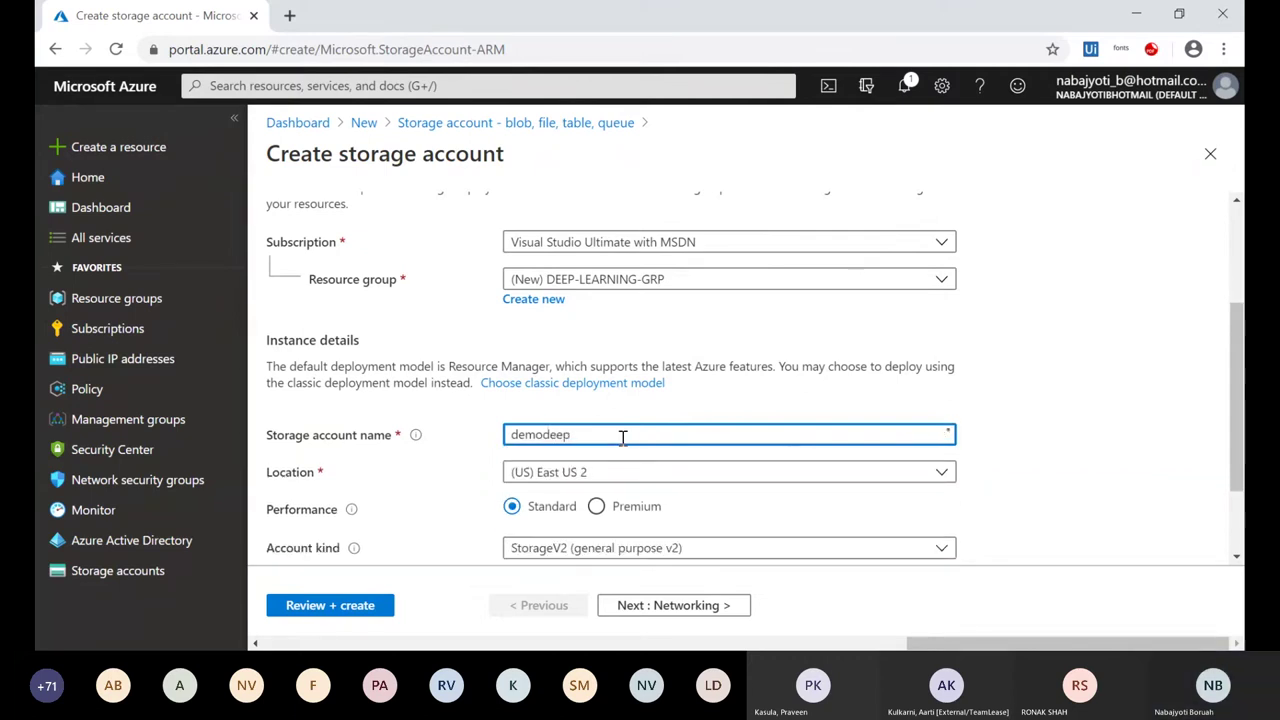
{"action": "type", "text": "I"}
{"action": "type", "text": "nstorage"}
{"action": "left_click", "coordinate": [771, 474]}
{"action": "left_click", "coordinate": [563, 182]}
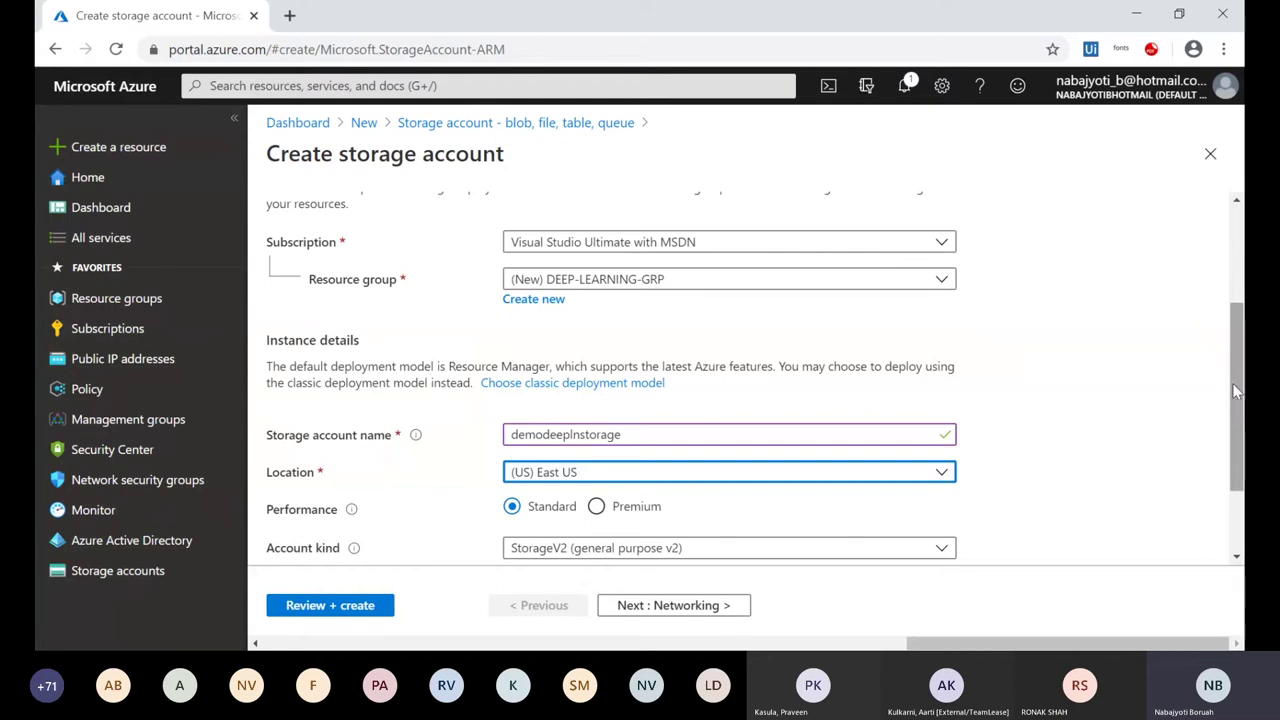
- Set the storage account's replication to Locally-redundant storage (LRS)
{"action": "scroll", "coordinate": [1232, 373], "scroll_direction": "down", "scroll_amount": 2}
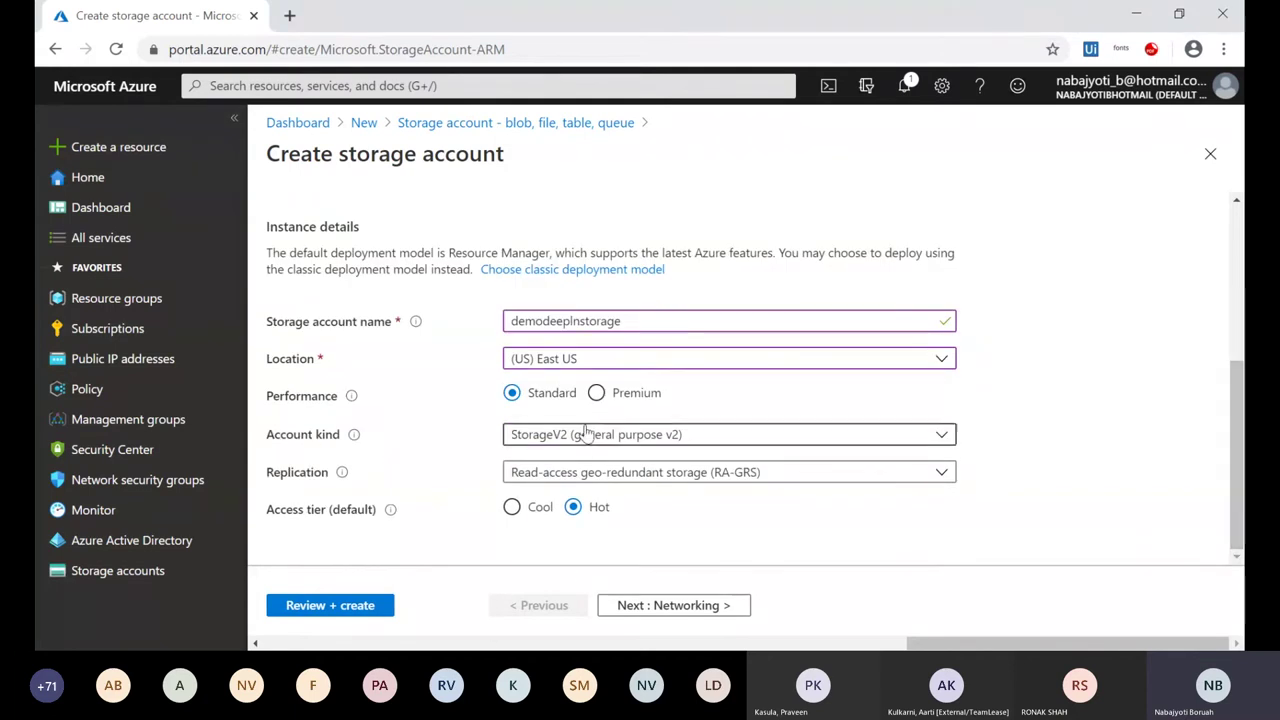
{"action": "left_click", "coordinate": [646, 478]}
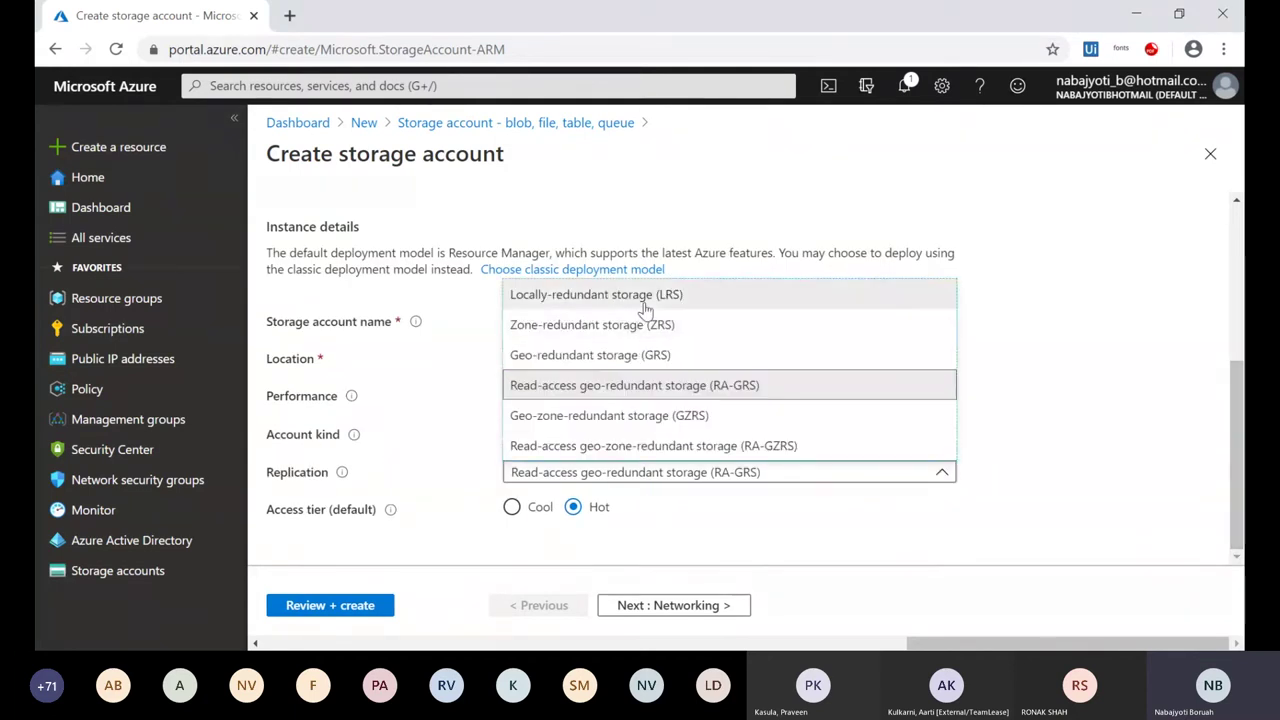
{"action": "left_click", "coordinate": [596, 295]}
{"action": "left_click_drag", "start_coordinate": [1237, 470], "coordinate": [1237, 431]}
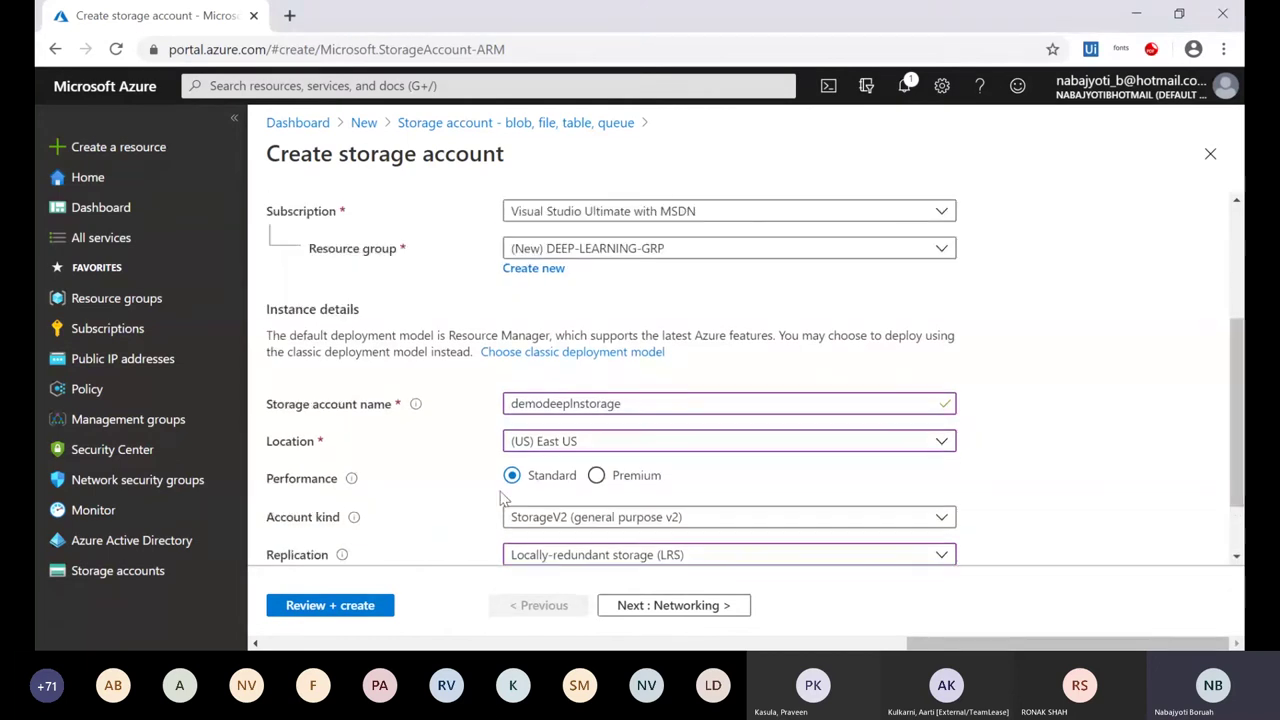
- Keep the default networking, advanced and tag settings, and submit the storage account for creation
{"action": "left_click", "coordinate": [700, 610]}
{"action": "left_click", "coordinate": [700, 607]}
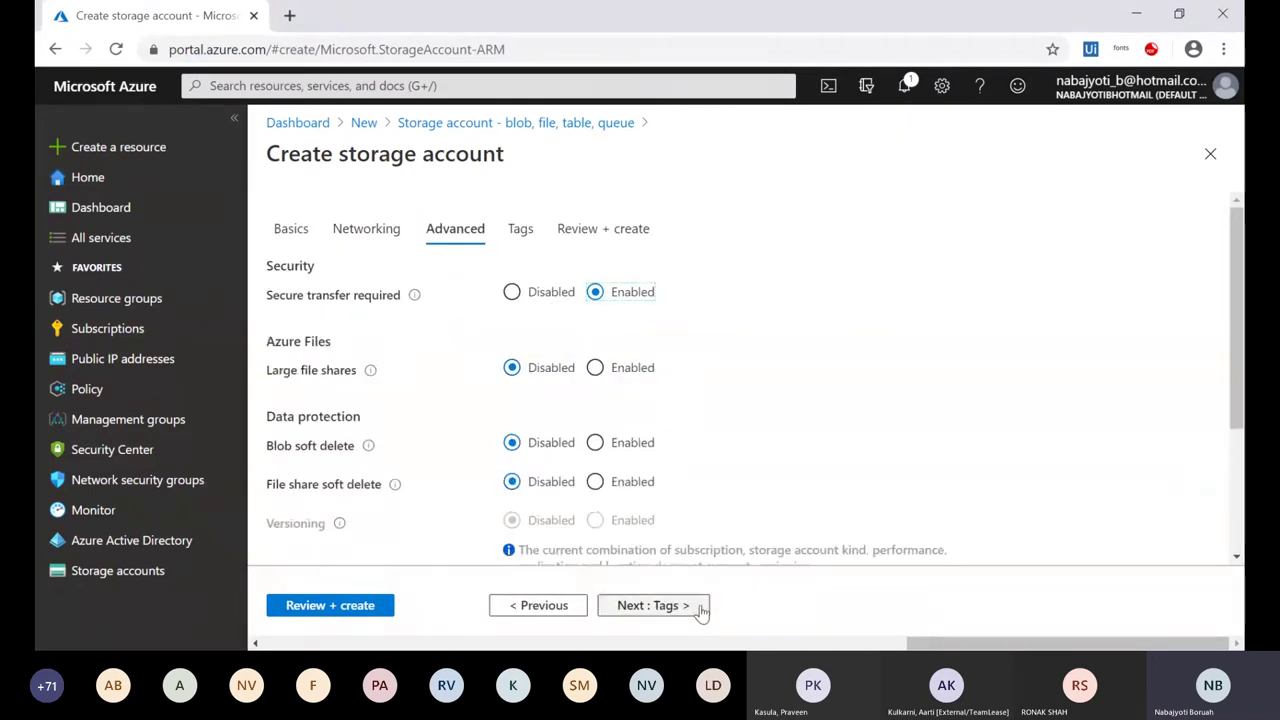
{"action": "left_click", "coordinate": [682, 612]}
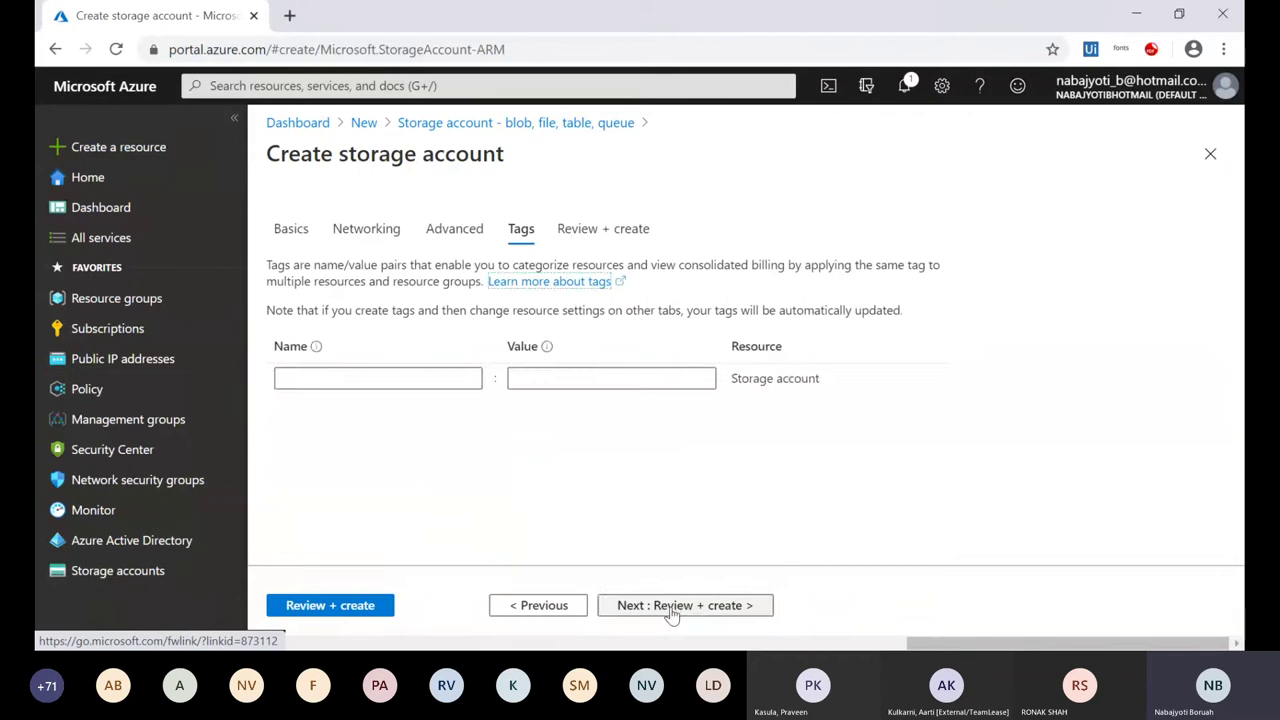
{"action": "left_click", "coordinate": [672, 607]}
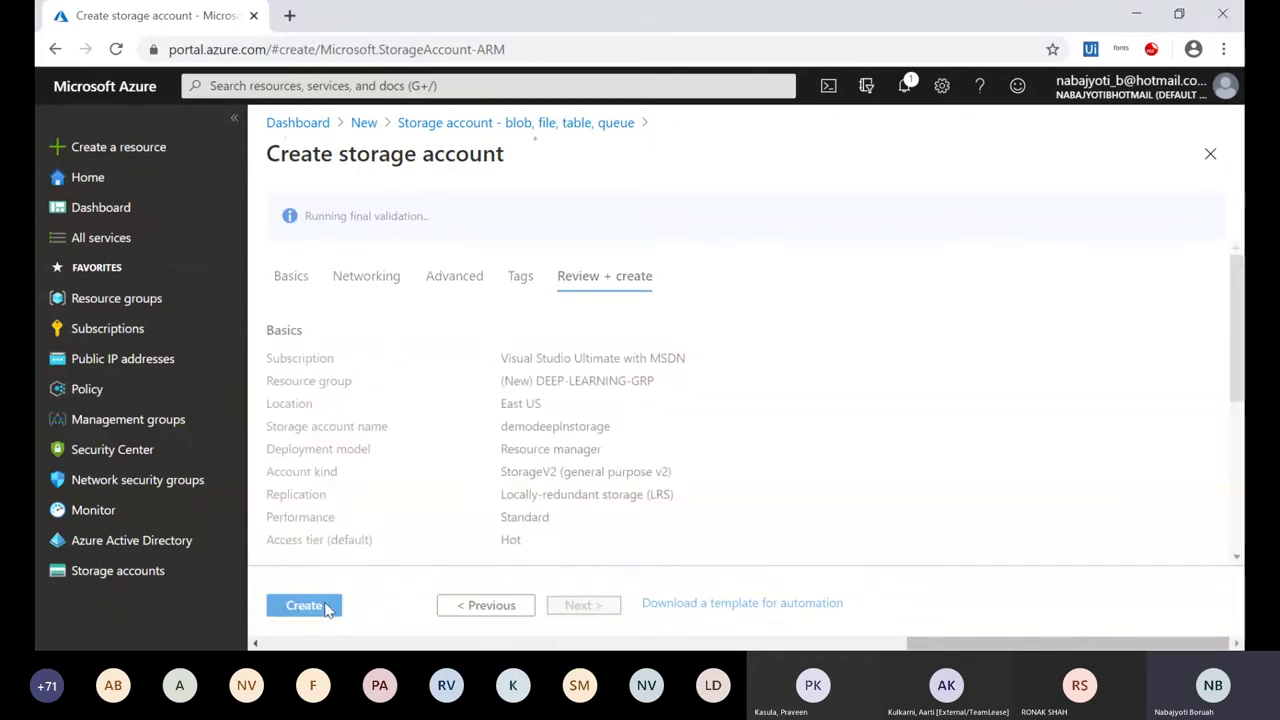
{"action": "left_click", "coordinate": [327, 608]}
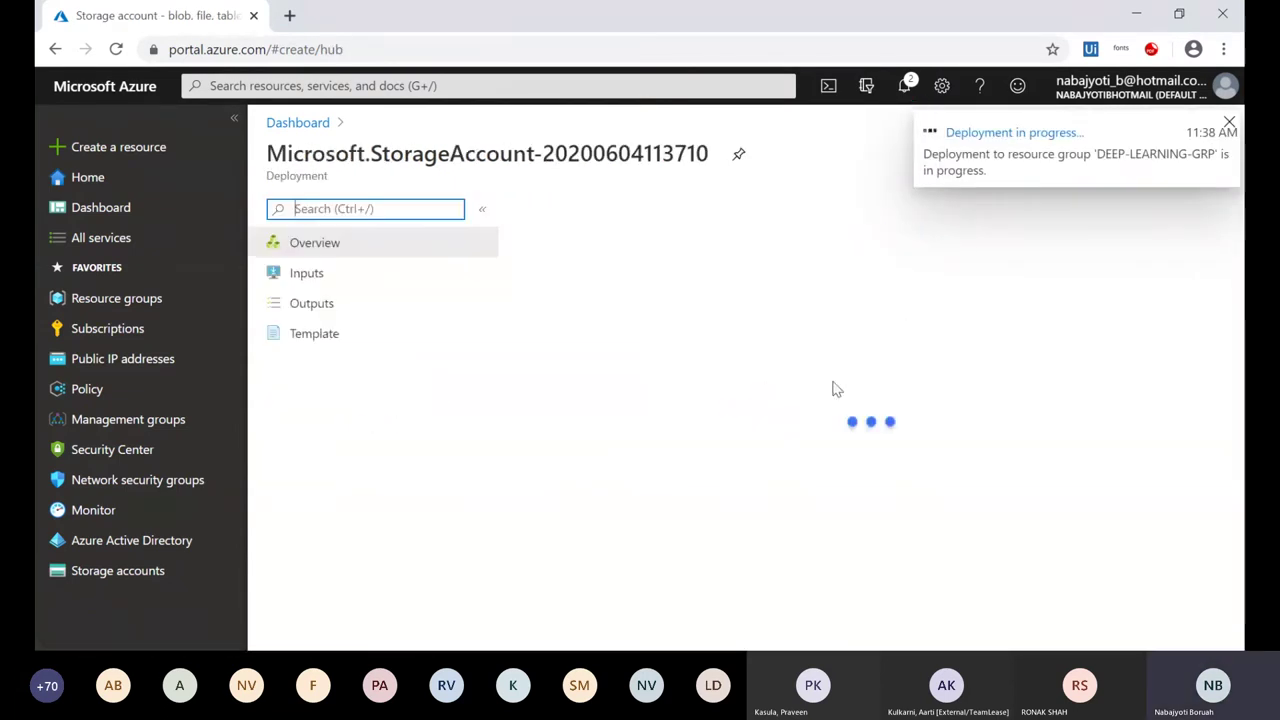
- Search the Marketplace for "databr" and open the Azure Databricks offering's overview
{"action": "left_click", "coordinate": [140, 148]}
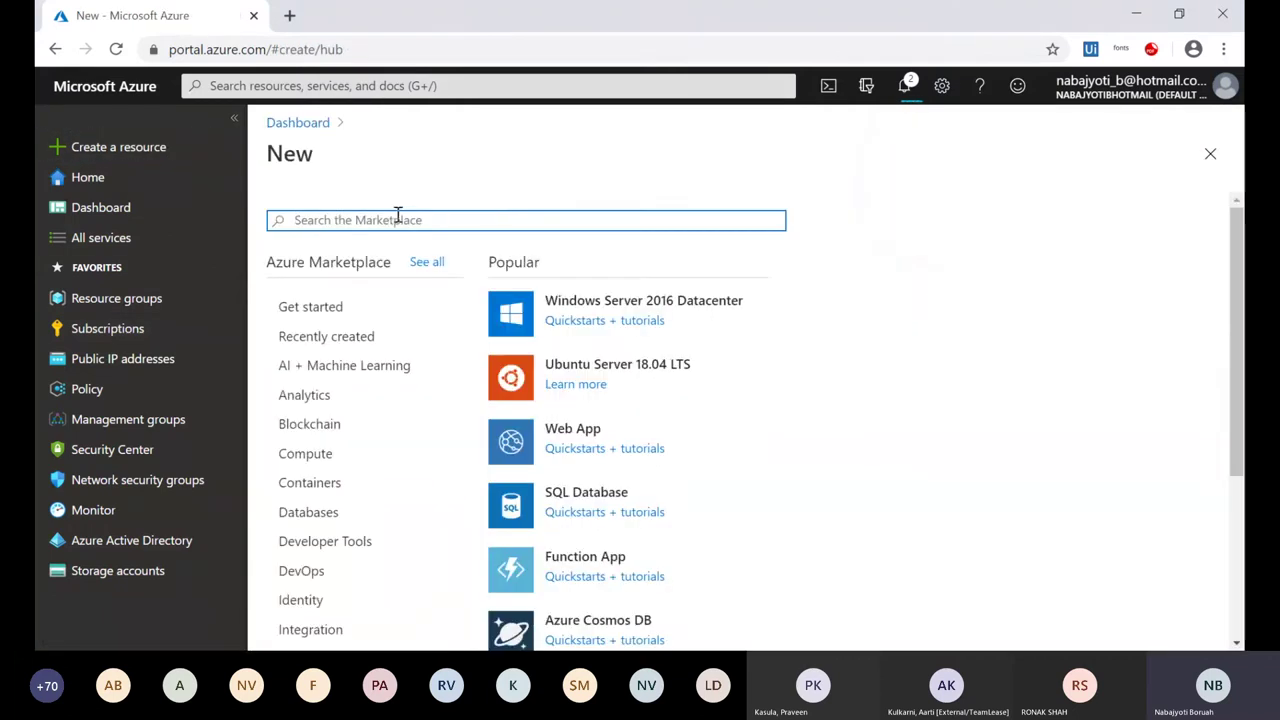
{"action": "type", "text": "data"}
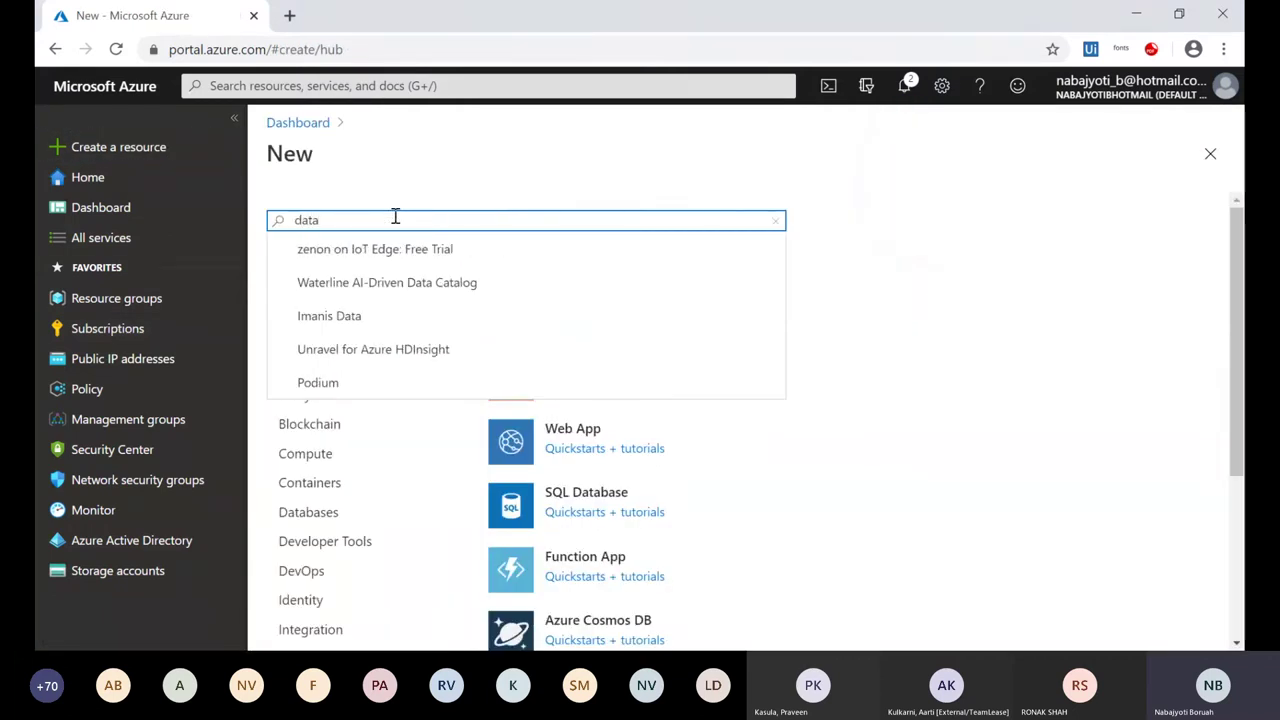
{"action": "type", "text": "br"}
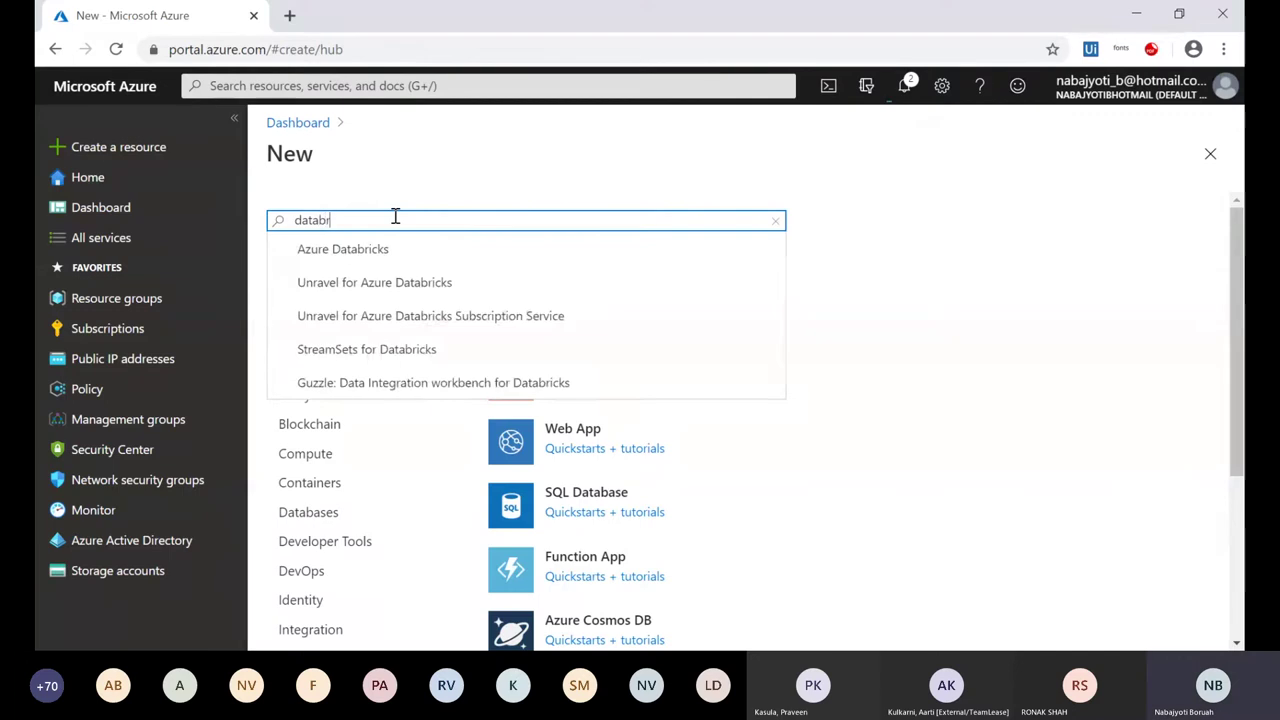
{"action": "left_click", "coordinate": [382, 252]}
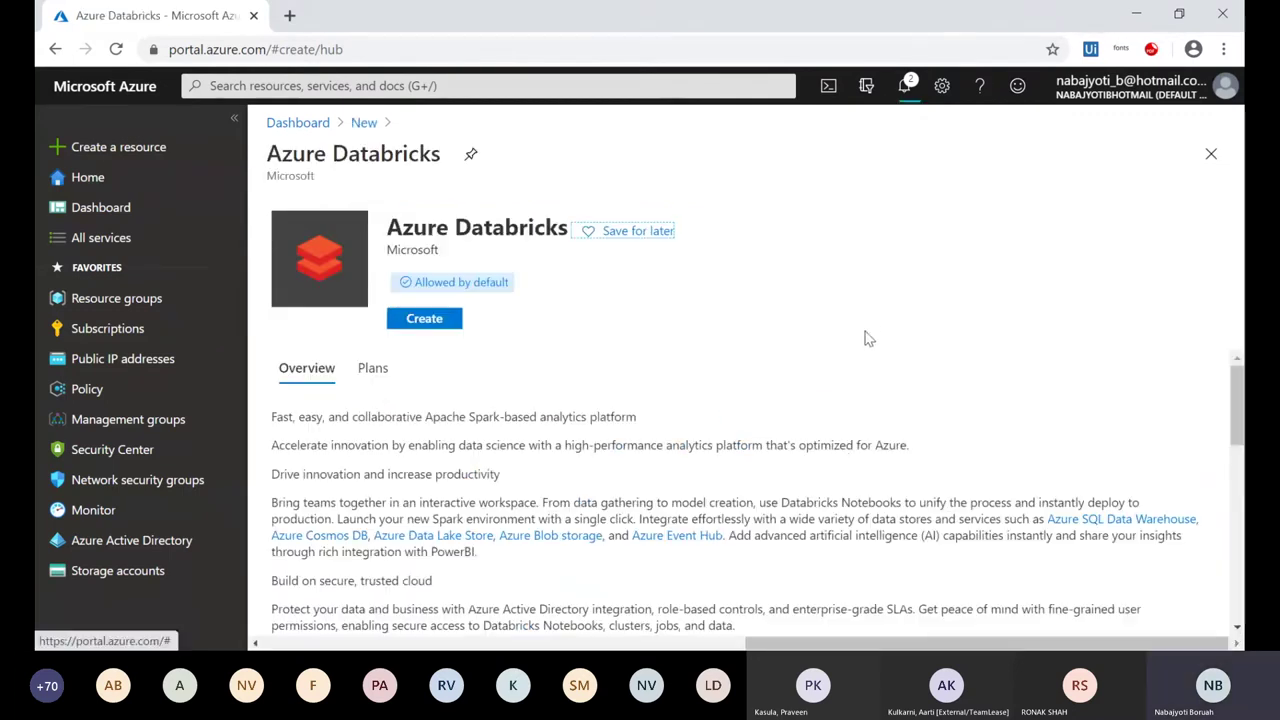
{"action": "left_click_drag", "start_coordinate": [271, 416], "coordinate": [668, 427]}
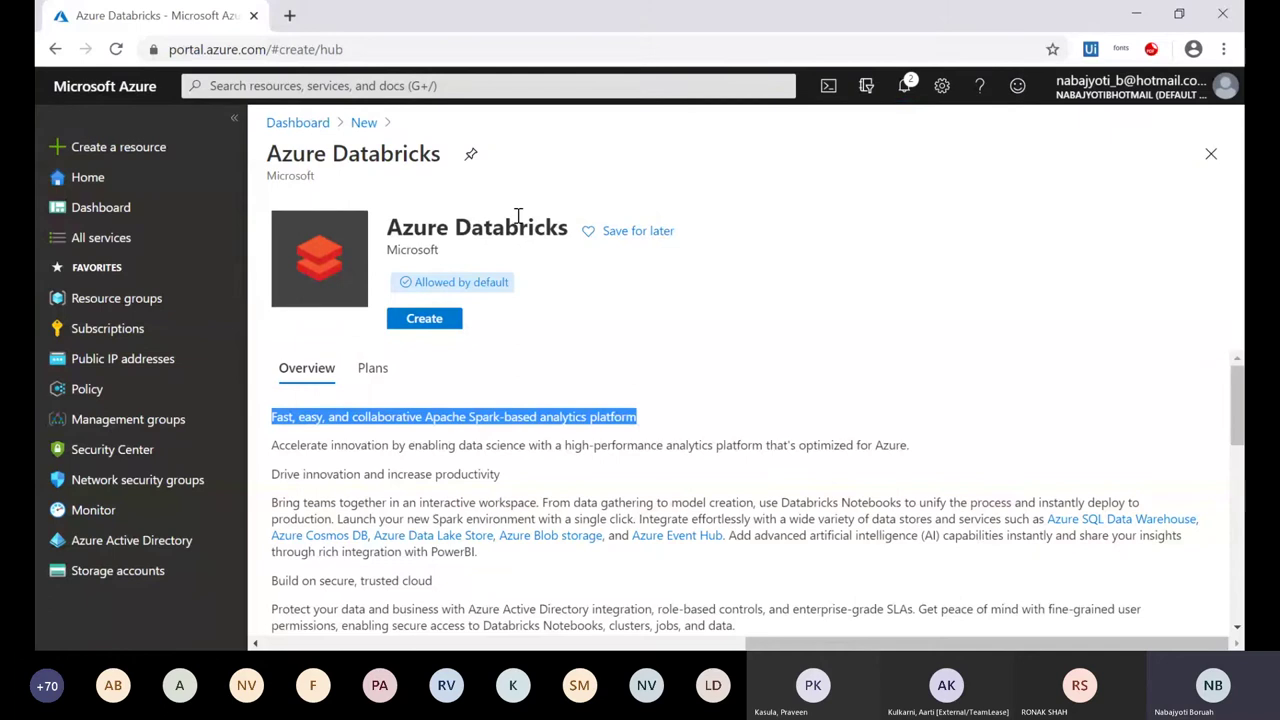
- Read through the Azure Databricks overview, covering its analytics platform, productivity, security and scaling descriptions
{"action": "left_click", "coordinate": [342, 437]}
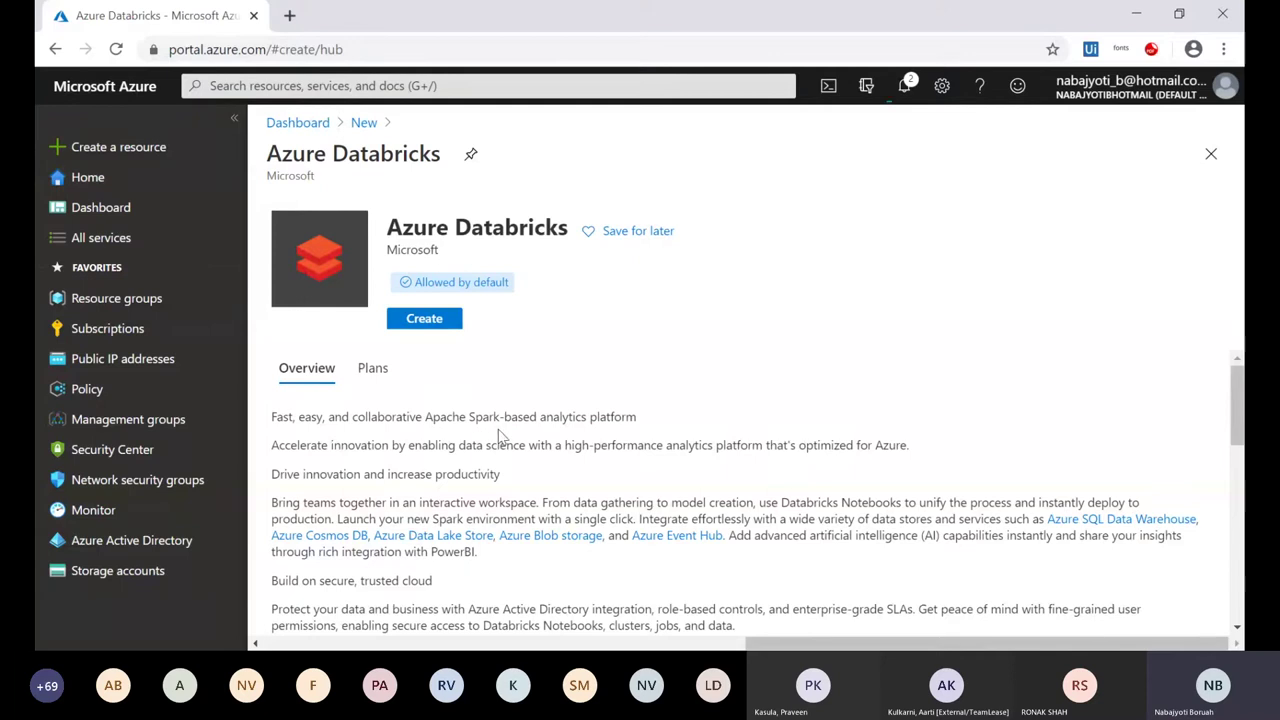
{"action": "left_click_drag", "start_coordinate": [552, 420], "coordinate": [626, 420]}
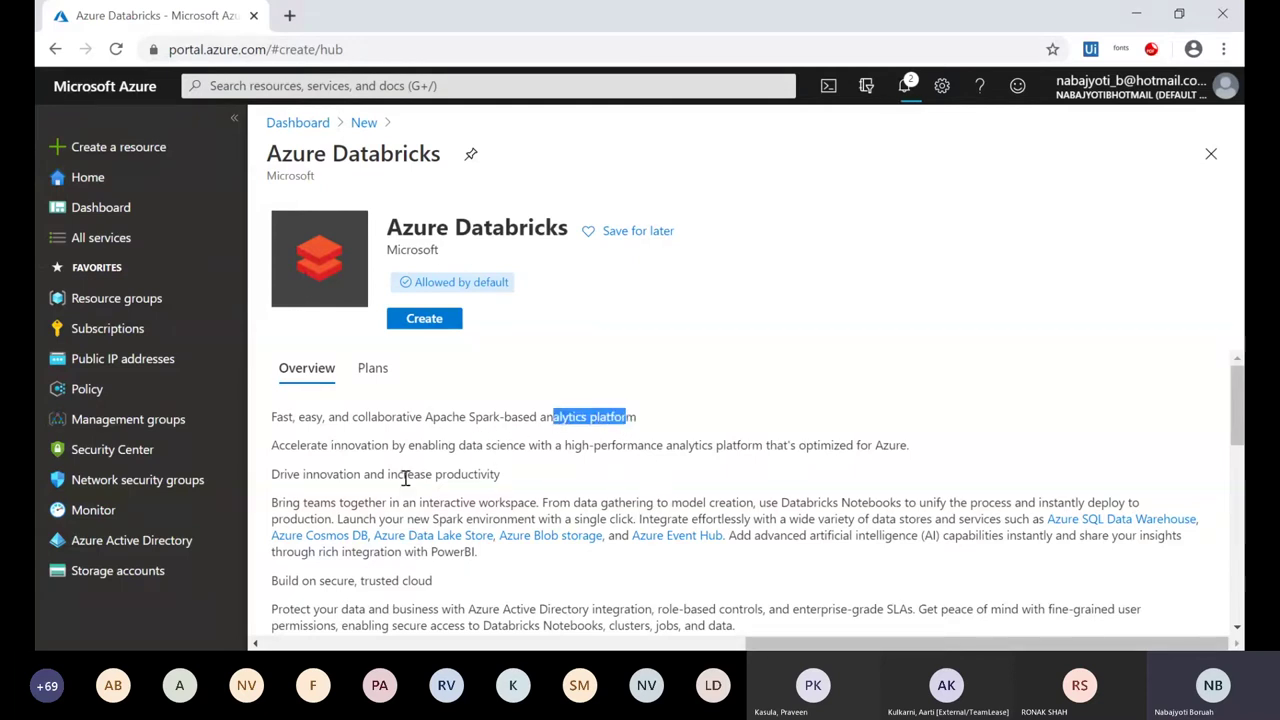
{"action": "left_click_drag", "start_coordinate": [272, 445], "coordinate": [676, 447]}
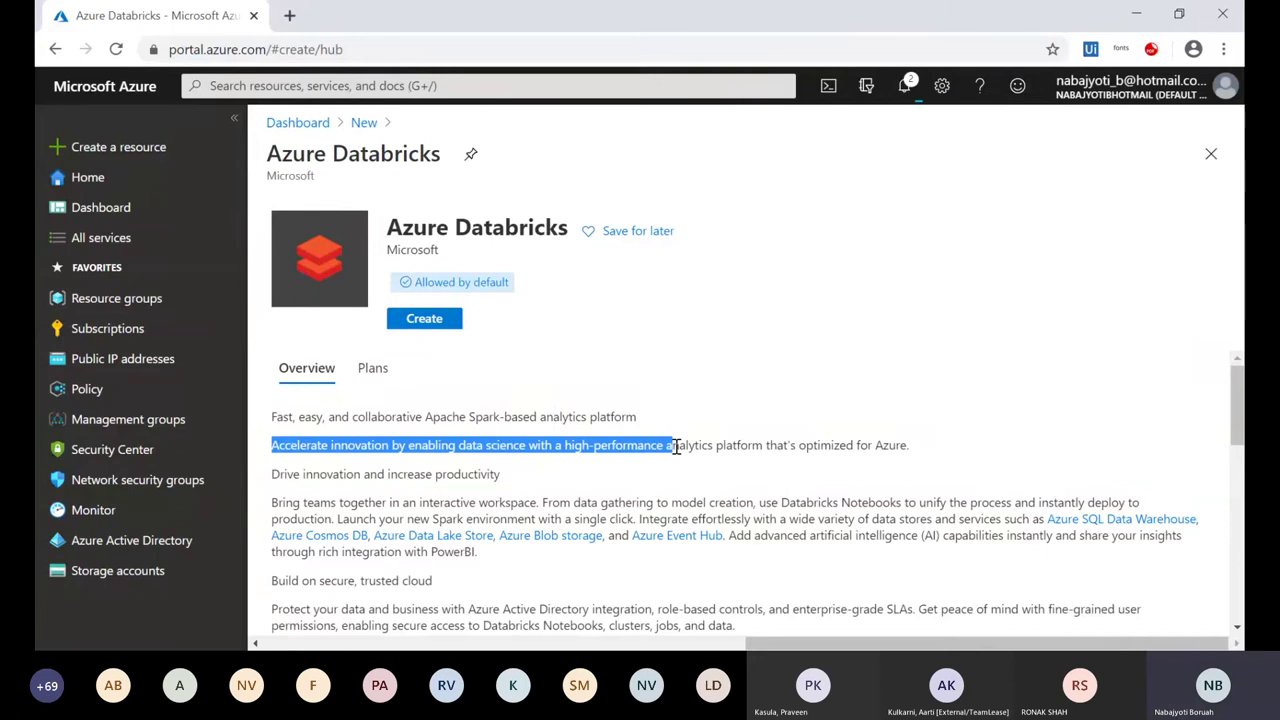
{"action": "left_click", "coordinate": [650, 480]}
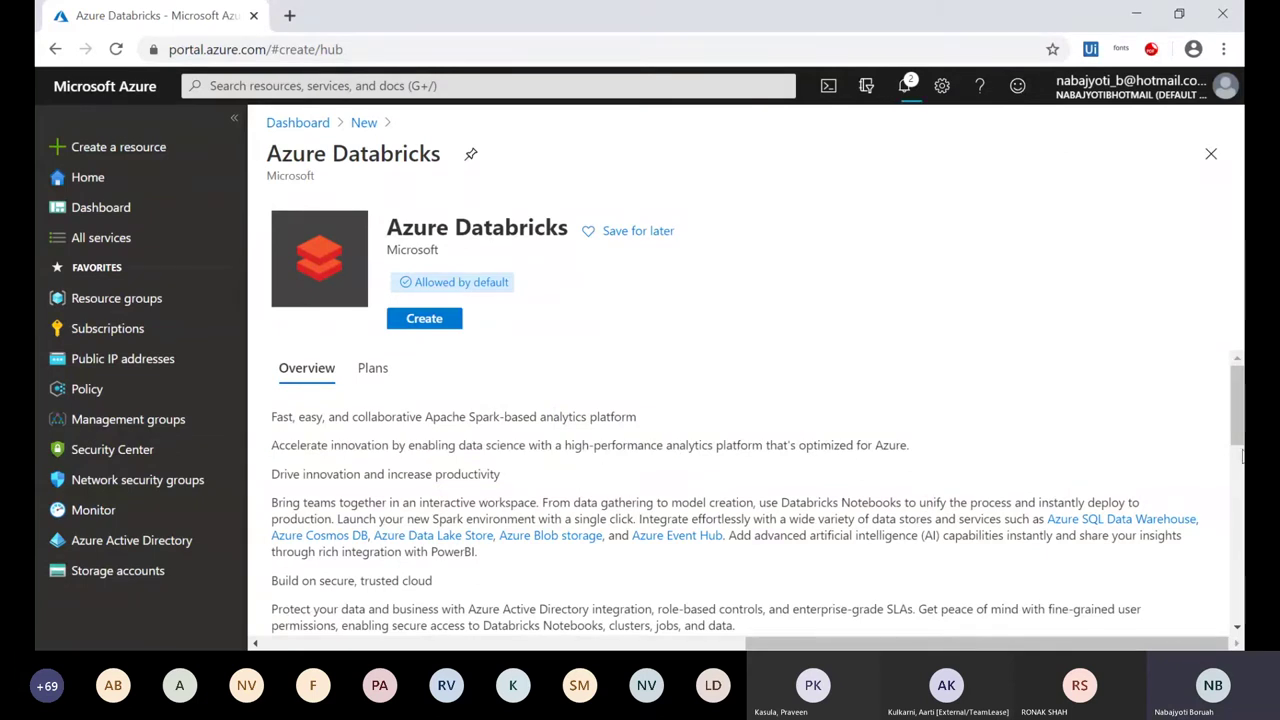
{"action": "scroll", "coordinate": [1241, 455], "scroll_direction": "down", "scroll_amount": 1}
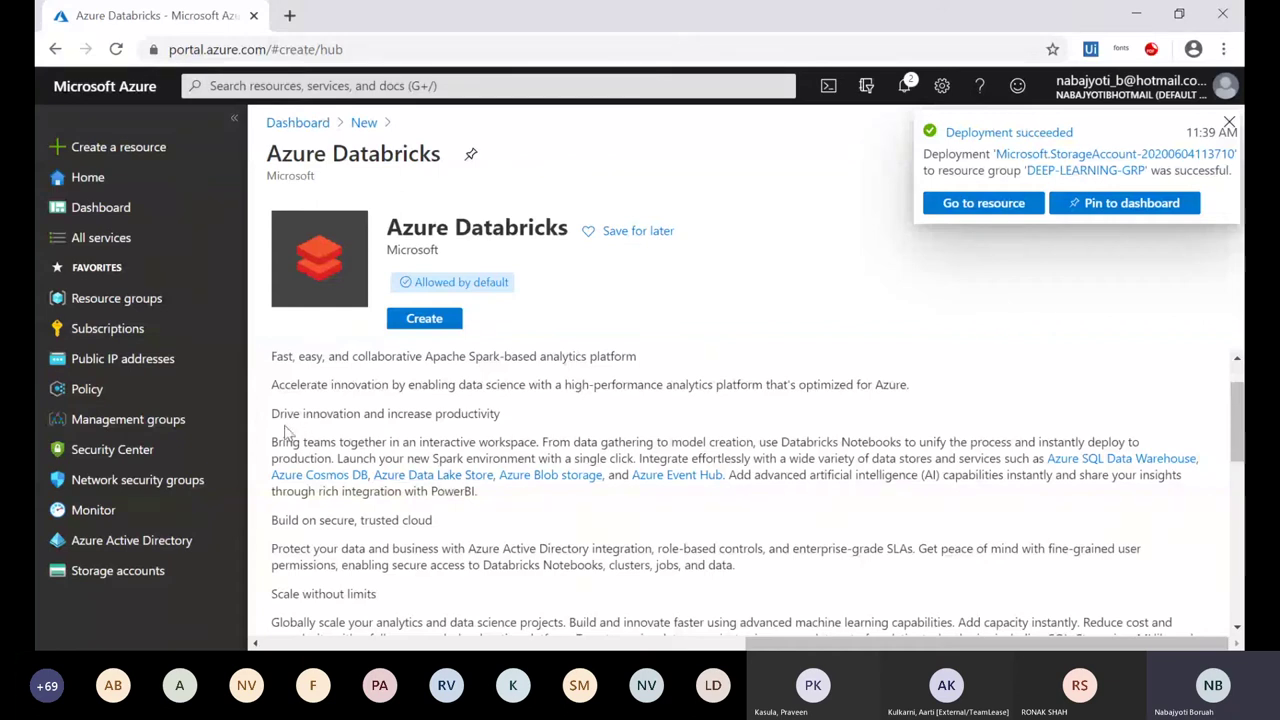
{"action": "left_click_drag", "start_coordinate": [271, 412], "coordinate": [527, 430]}
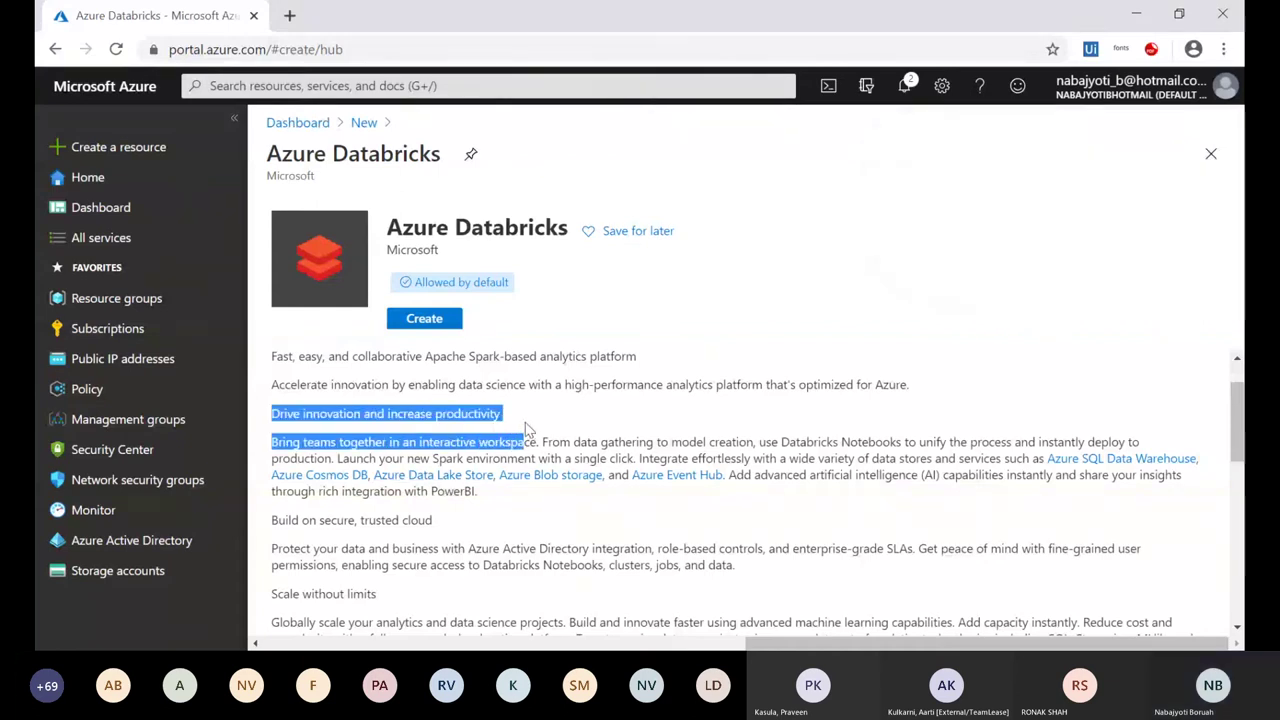
{"action": "left_click", "coordinate": [831, 545]}
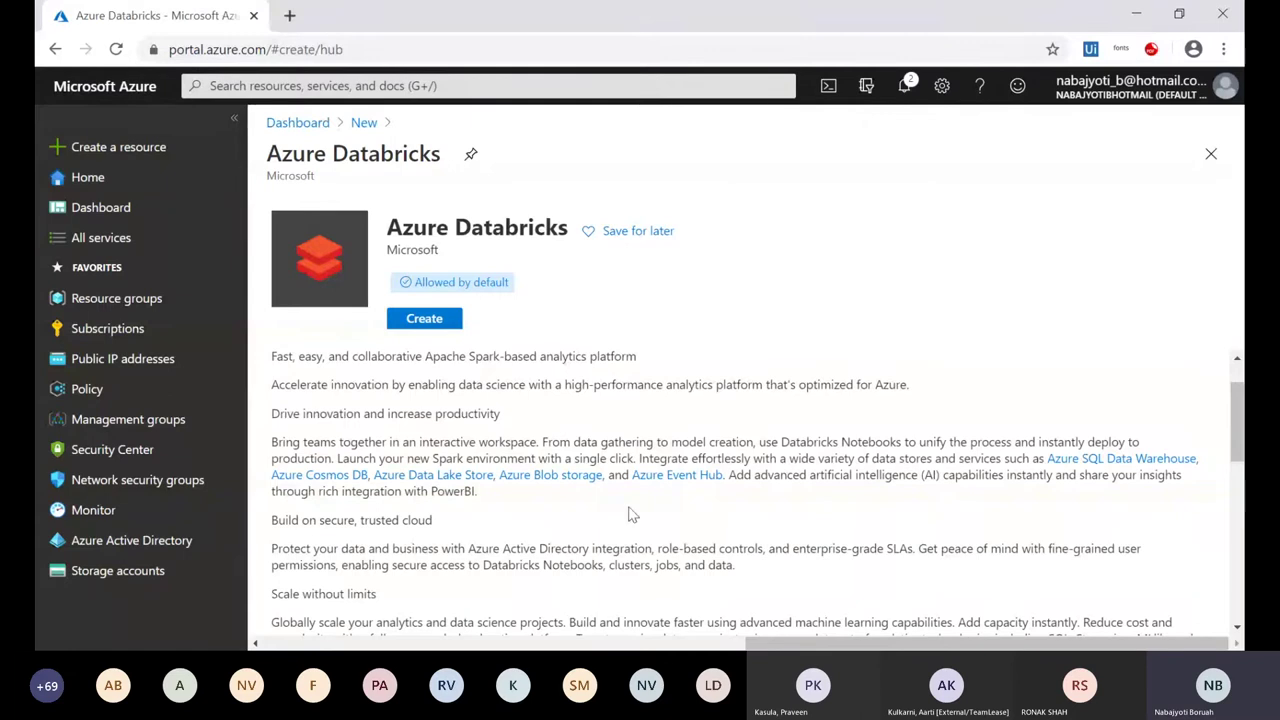
{"action": "left_click_drag", "start_coordinate": [271, 441], "coordinate": [557, 497]}
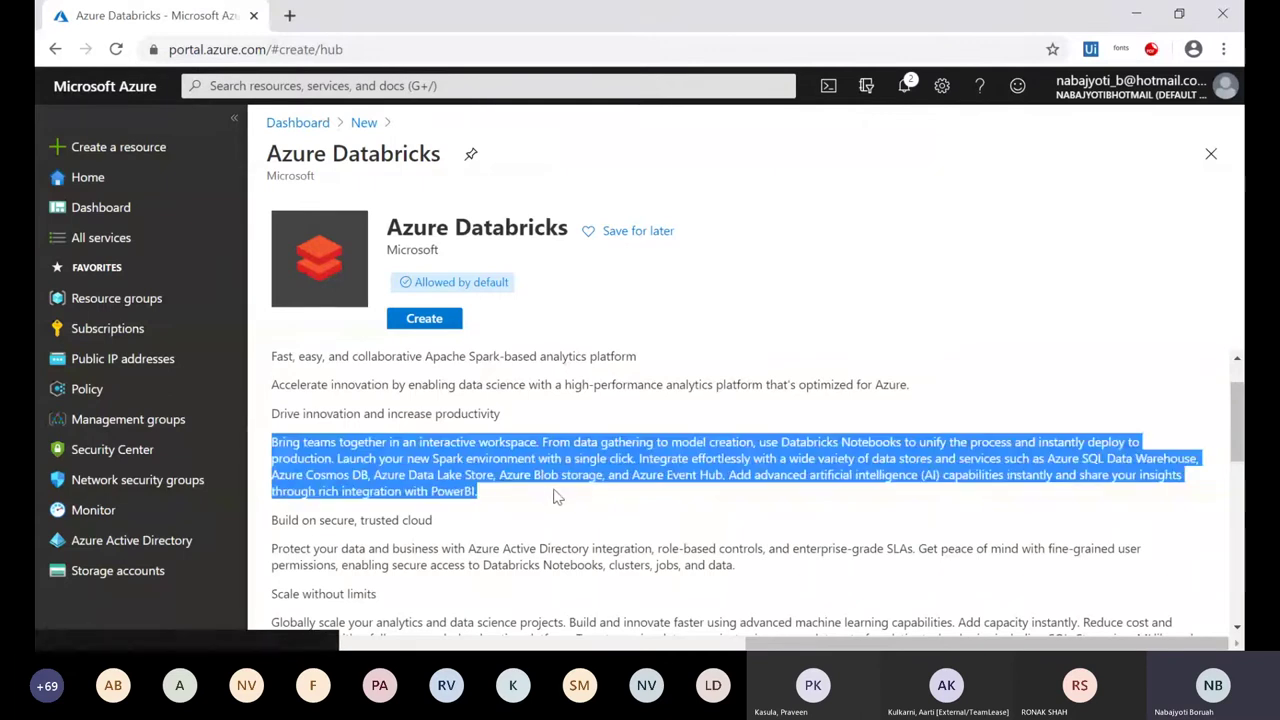
{"action": "left_click", "coordinate": [953, 508]}
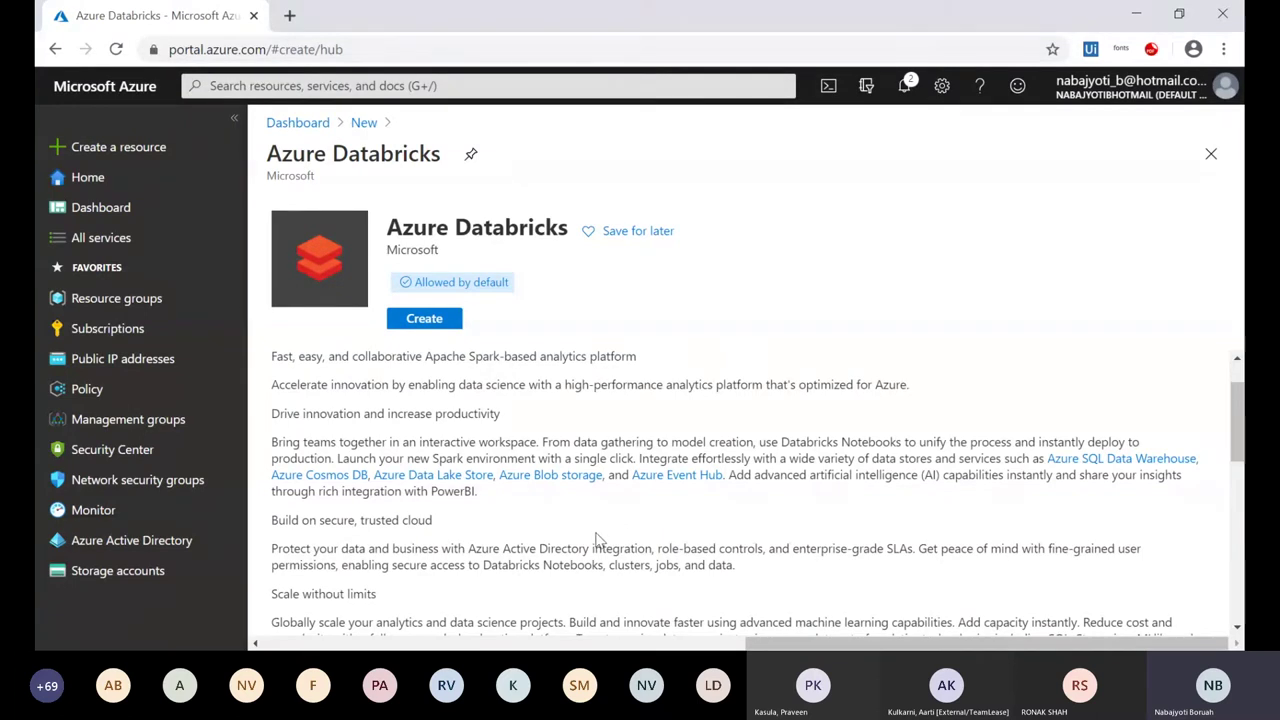
{"action": "scroll", "coordinate": [620, 520], "scroll_direction": "down", "scroll_amount": 2}
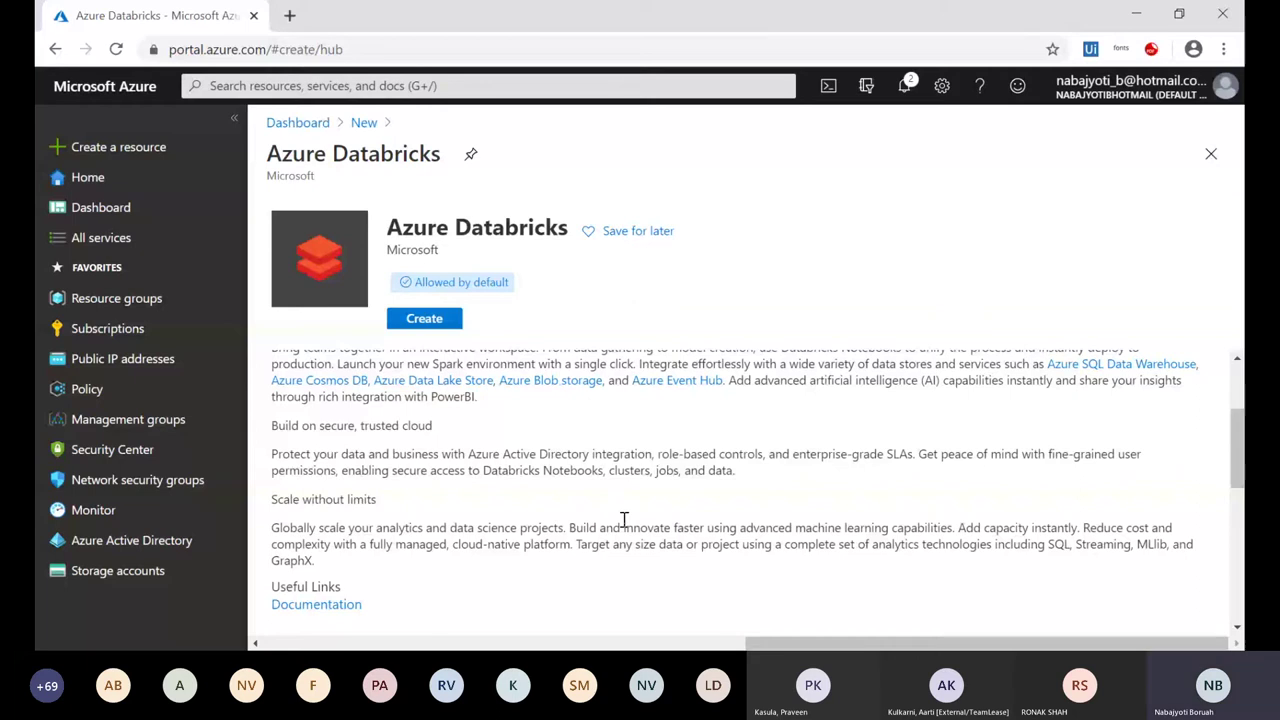
{"action": "scroll", "coordinate": [606, 500], "scroll_direction": "up", "scroll_amount": 3}
- Start creating an Azure Databricks service and assign it to the existing resource group DEEP-LEARNING-GRP
{"action": "left_click", "coordinate": [428, 320]}
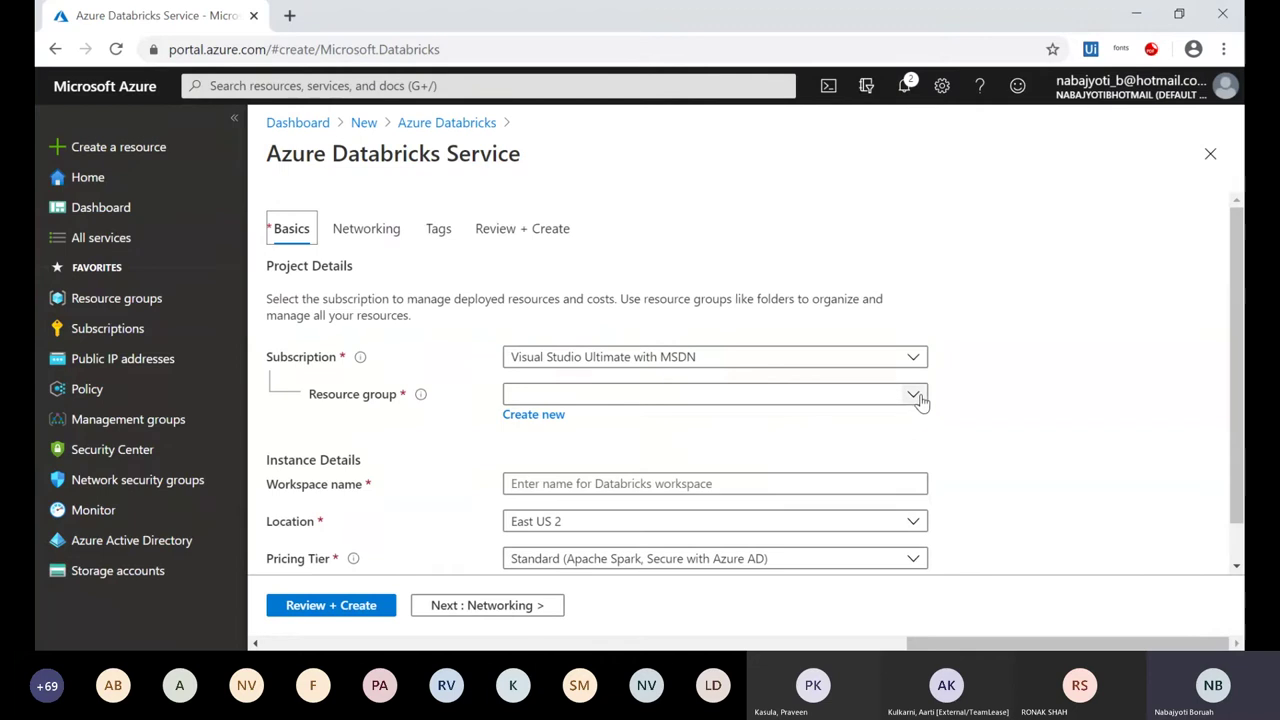
{"action": "left_click", "coordinate": [920, 400]}
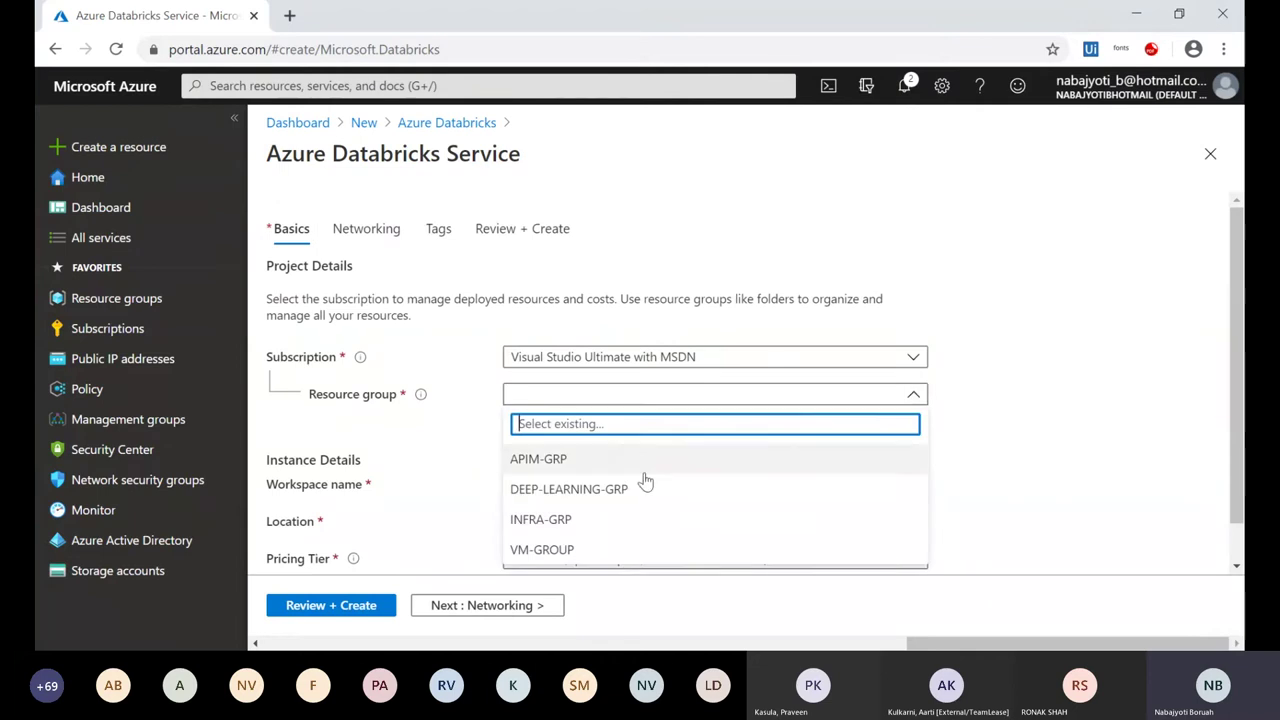
{"action": "left_click", "coordinate": [586, 489]}
- Name the Databricks workspace deeplearningdbc
{"action": "scroll", "coordinate": [1165, 480], "scroll_direction": "down", "scroll_amount": 1}
{"action": "left_click", "coordinate": [541, 441]}
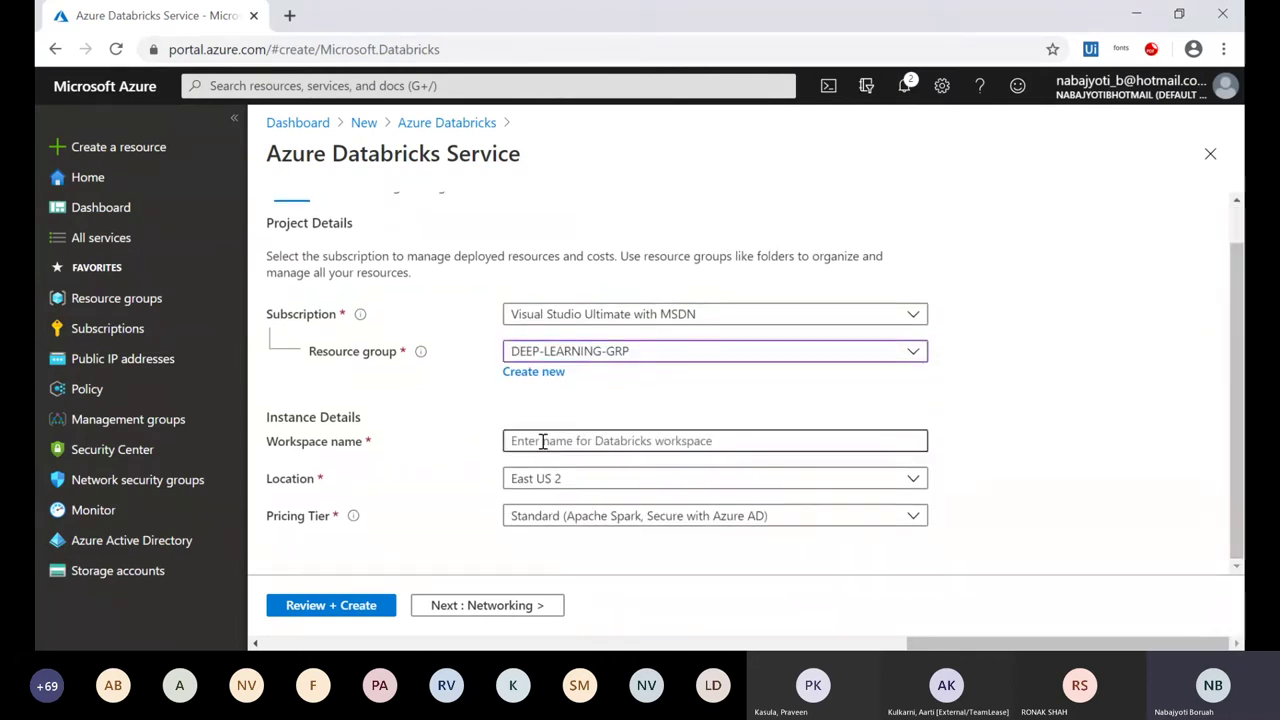
{"action": "type", "text": "de"}
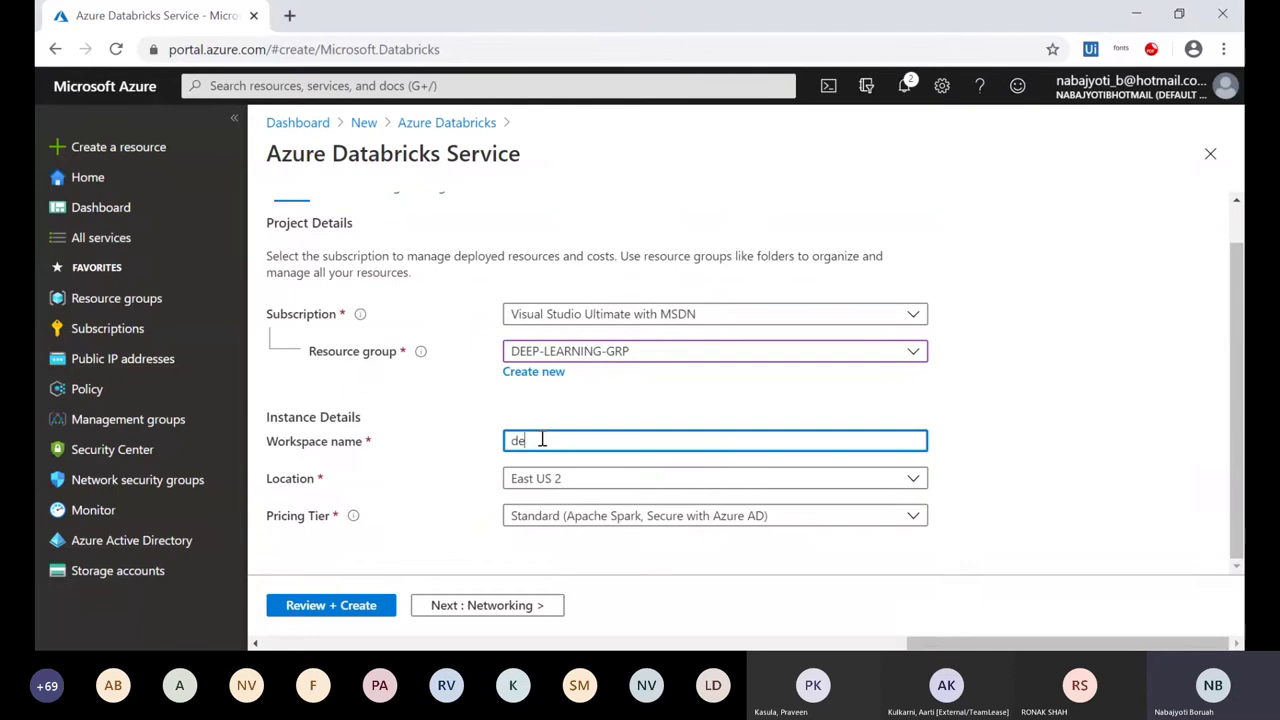
{"action": "type", "text": "eple"}
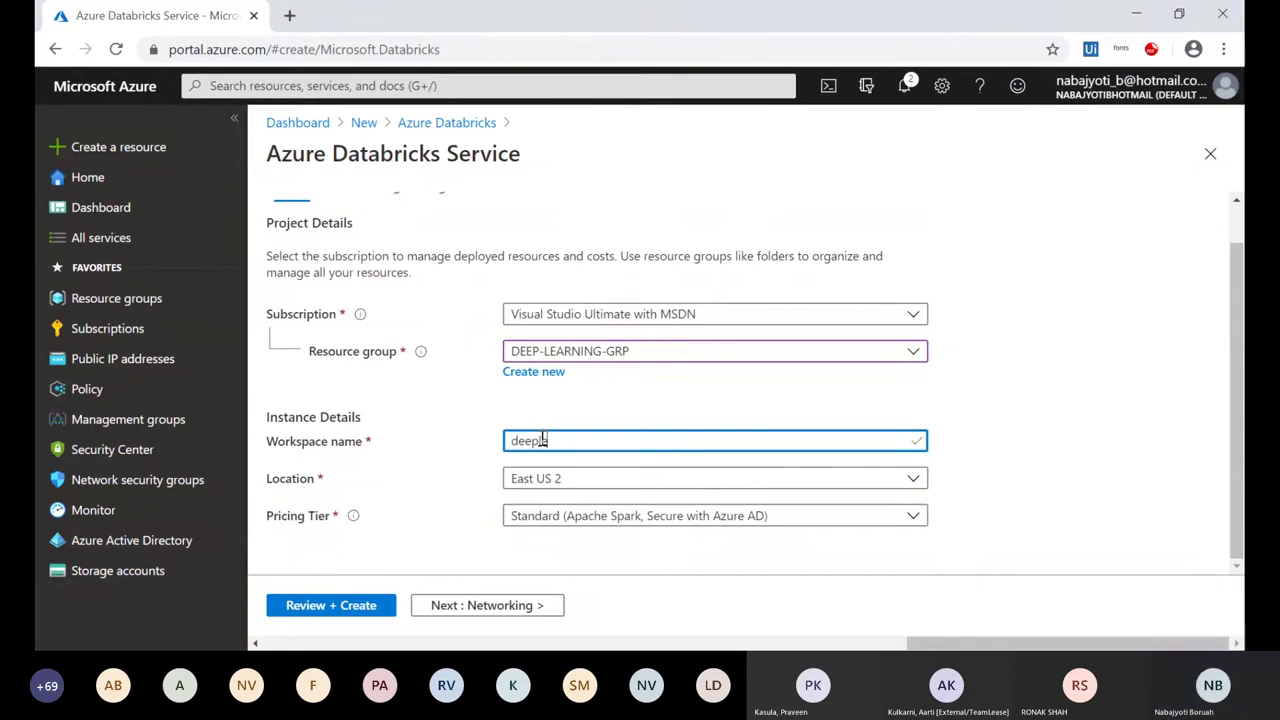
{"action": "type", "text": "arningdbc"}
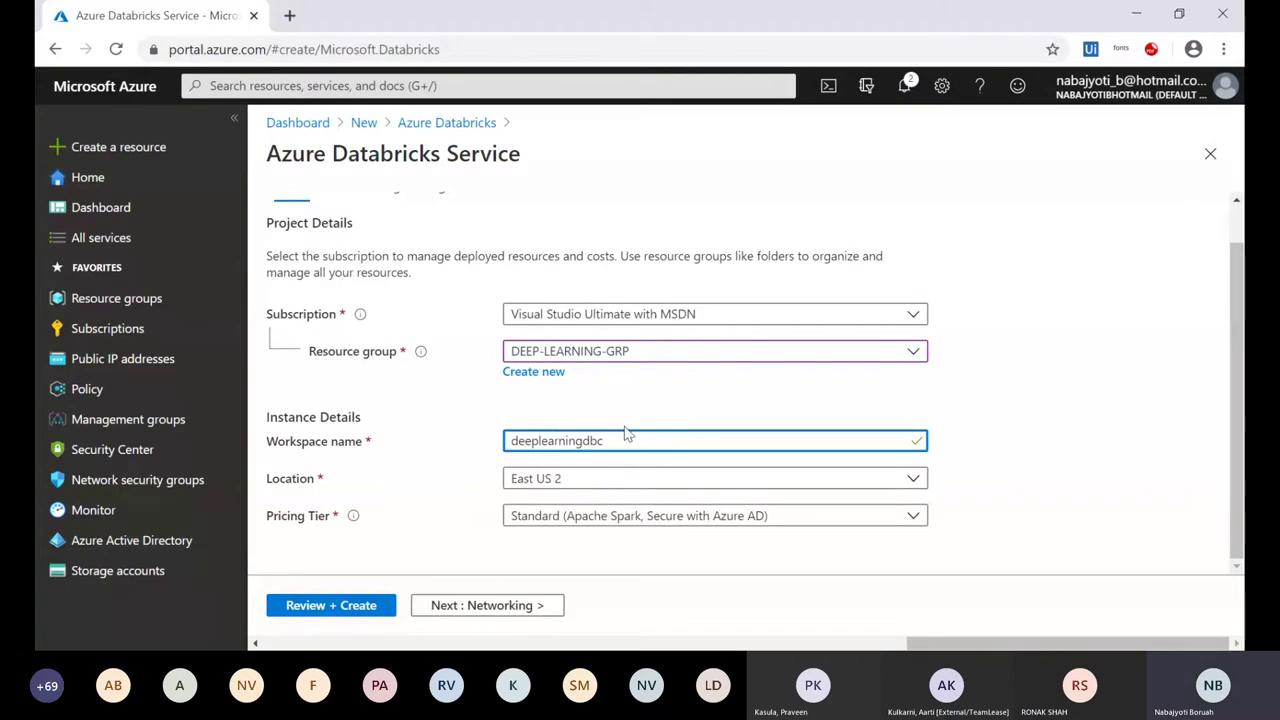
{"action": "left_click", "coordinate": [1122, 455]}
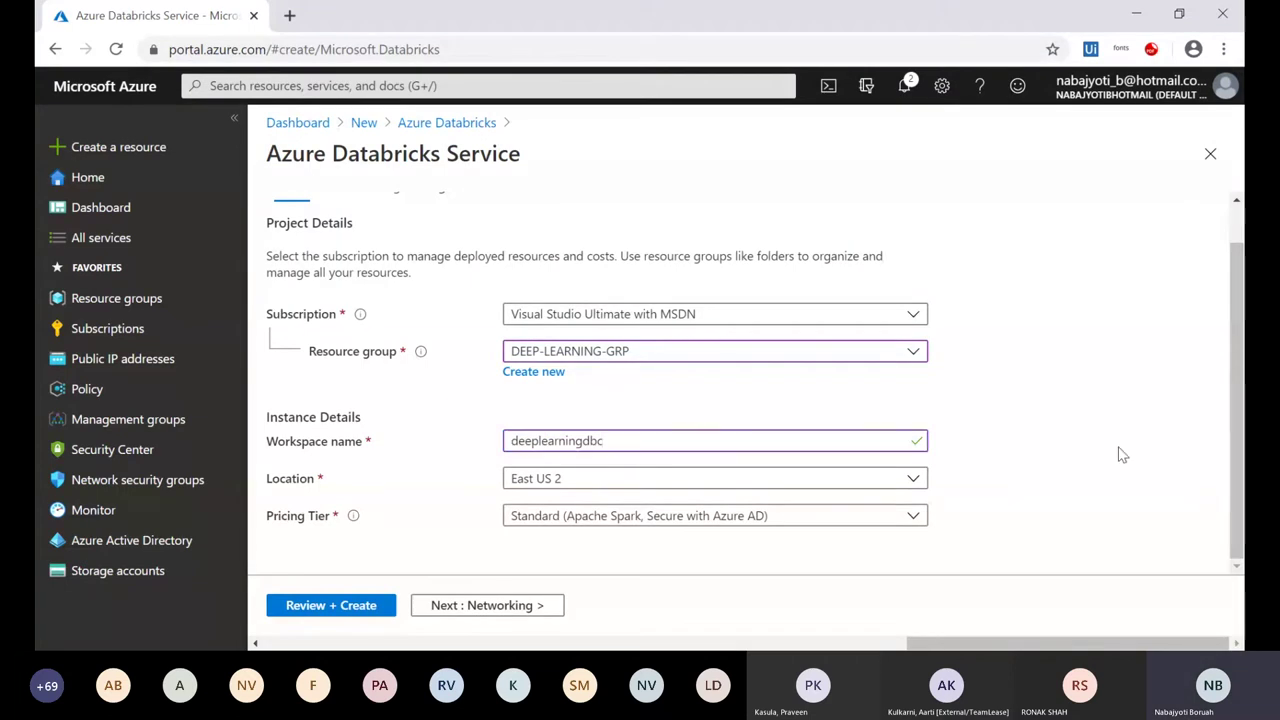
- Set the Databricks workspace's location to East US
{"action": "left_click", "coordinate": [914, 478]}
{"action": "left_click", "coordinate": [557, 211]}
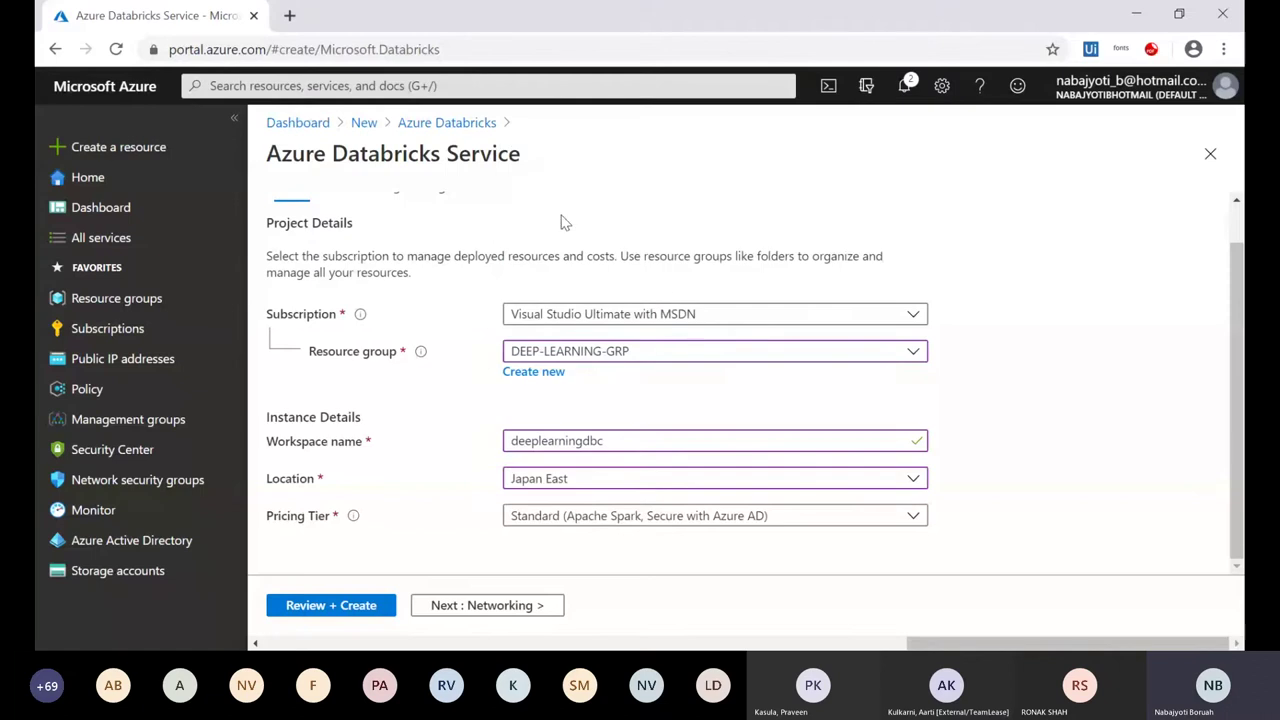
{"action": "left_click", "coordinate": [705, 481]}
{"action": "scroll", "coordinate": [626, 320], "scroll_direction": "up", "scroll_amount": 10}
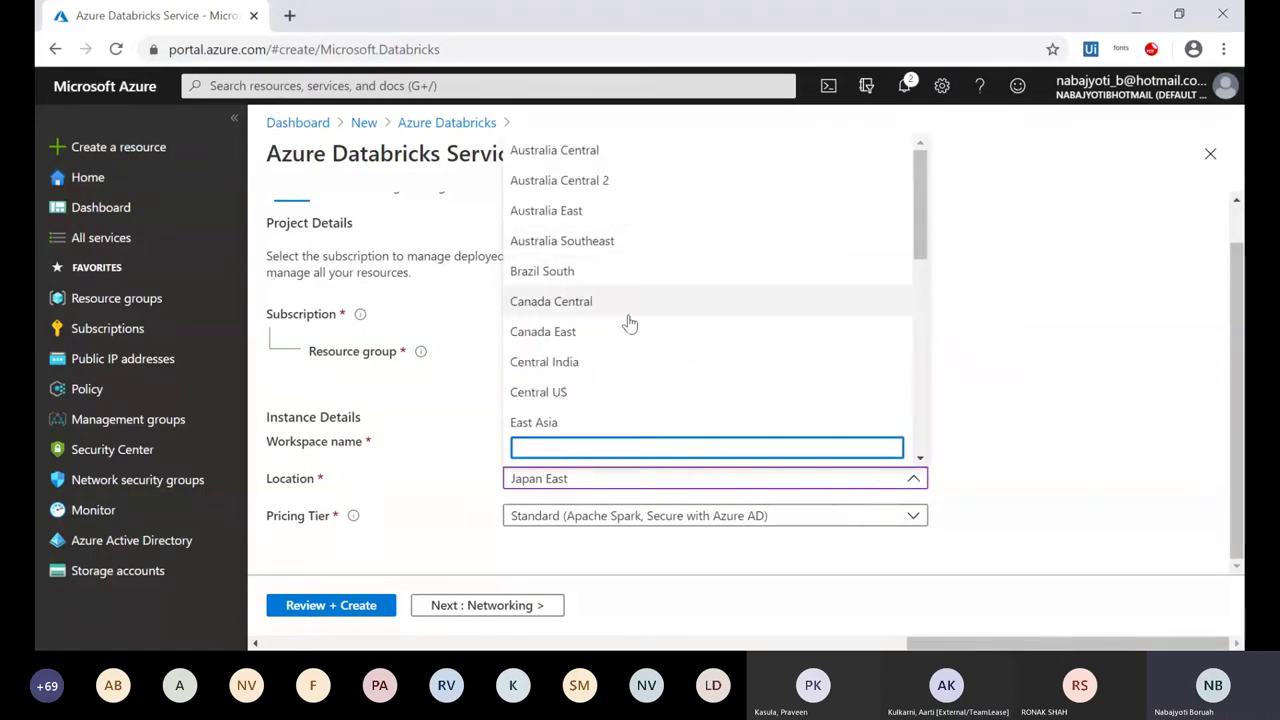
{"action": "scroll", "coordinate": [550, 428], "scroll_direction": "down", "scroll_amount": 3}
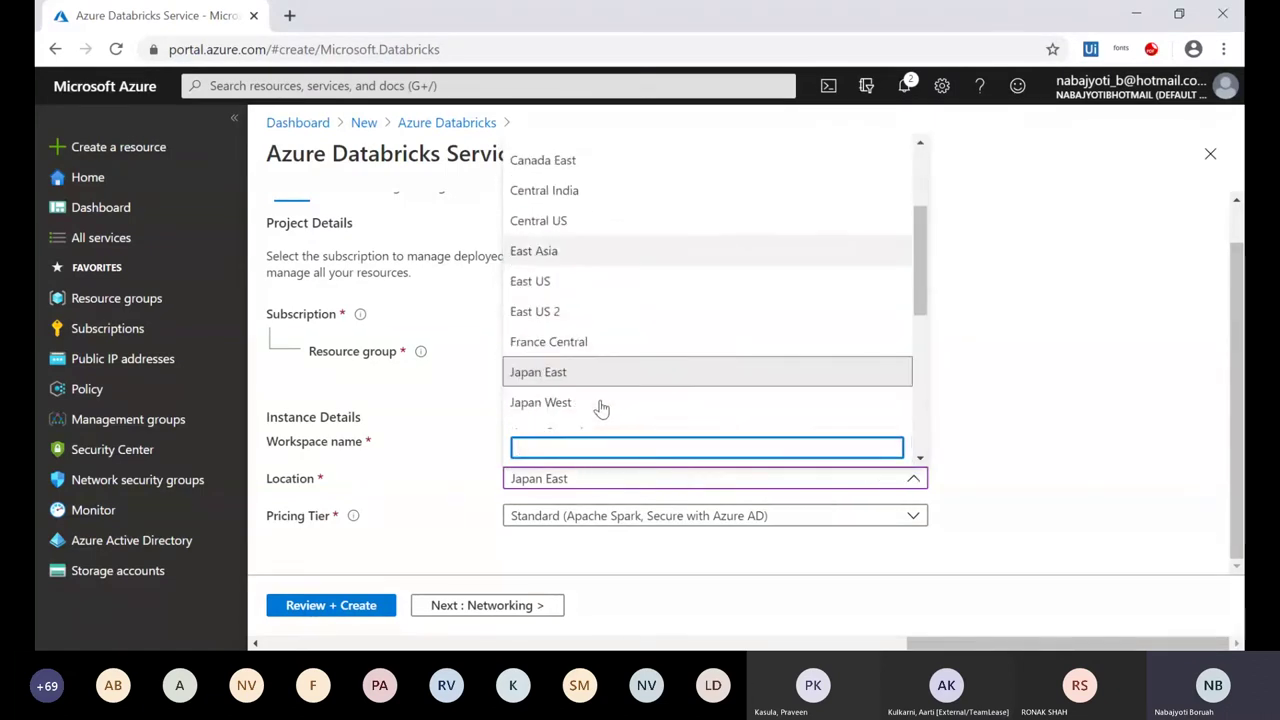
{"action": "left_click", "coordinate": [538, 266]}
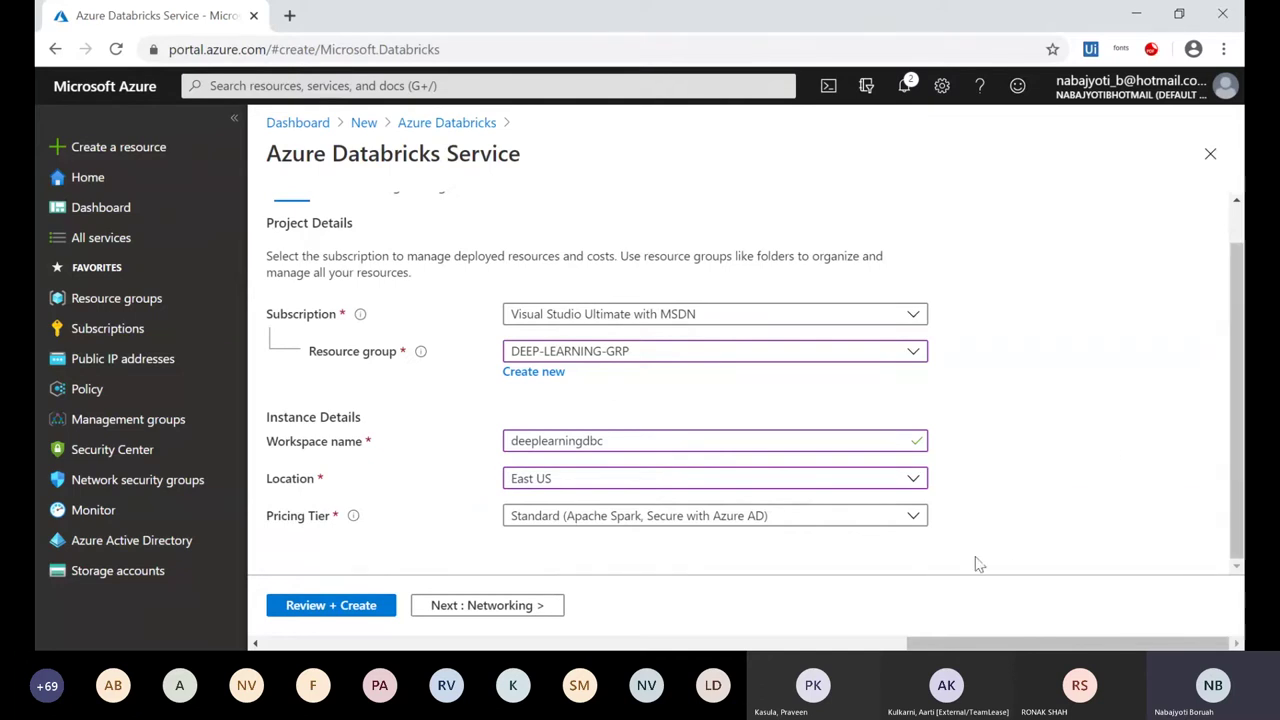
- Set the workspace's pricing tier to Trial (Premium - 14-Days Free DBUs)
{"action": "left_click", "coordinate": [913, 520]}
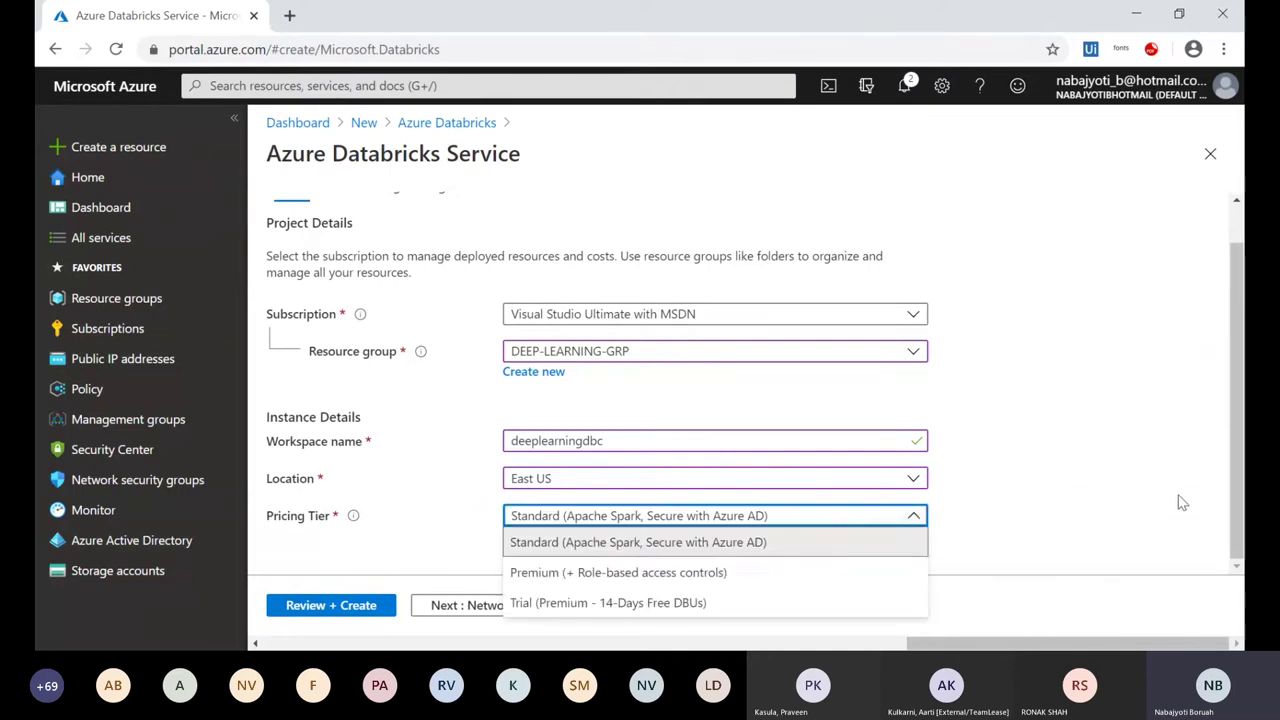
{"action": "left_click", "coordinate": [767, 600]}
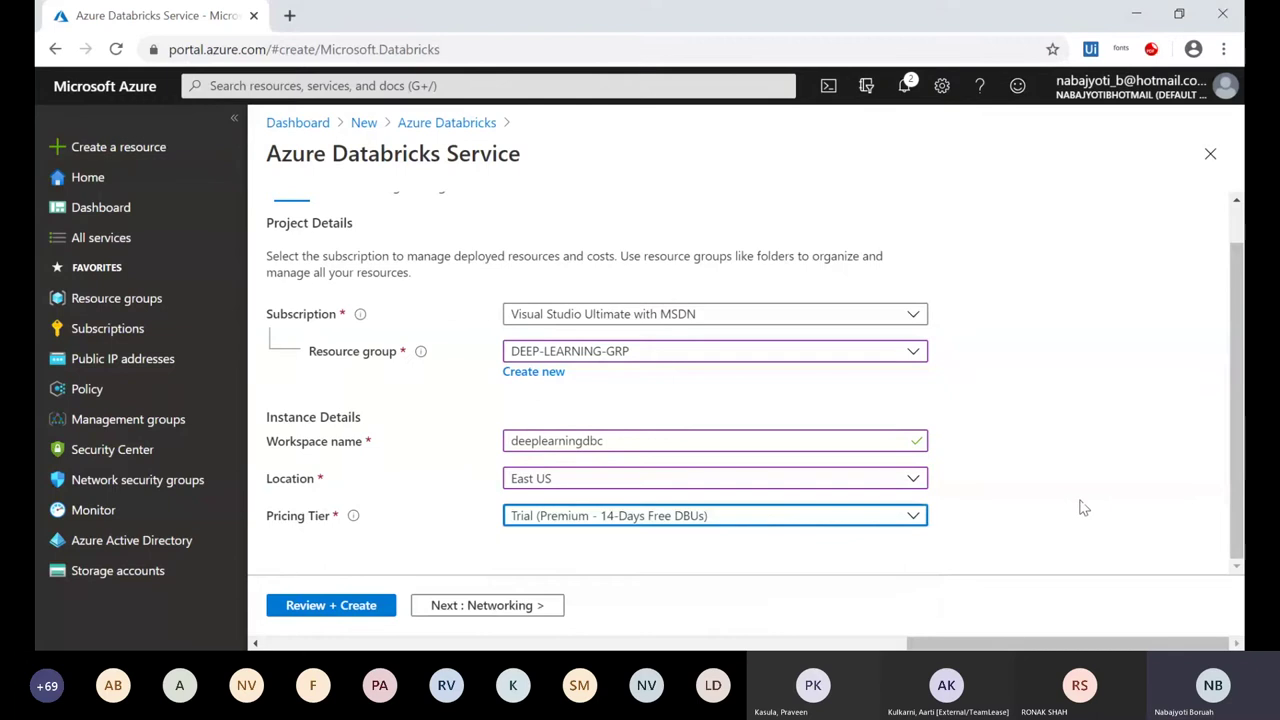
{"action": "left_click", "coordinate": [686, 549]}
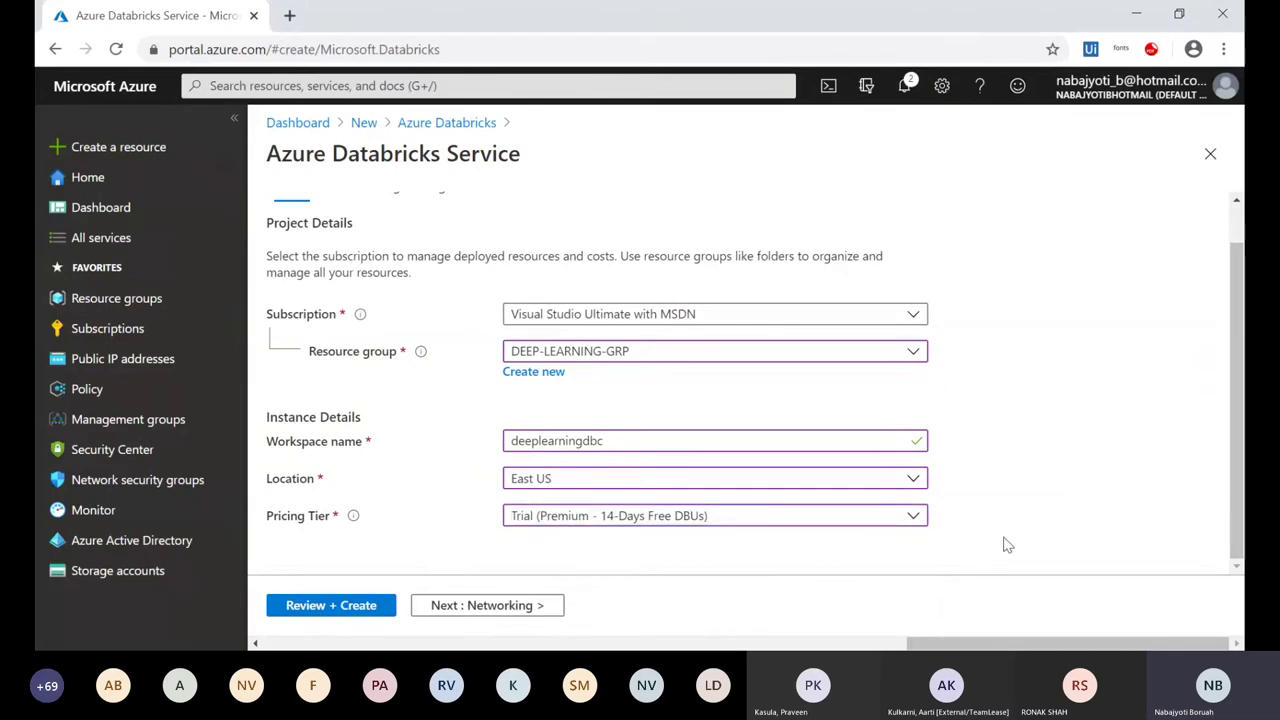
- Keep the default networking and empty tags, validate the Databricks configuration, and submit the service for creation
{"action": "left_click", "coordinate": [540, 606]}
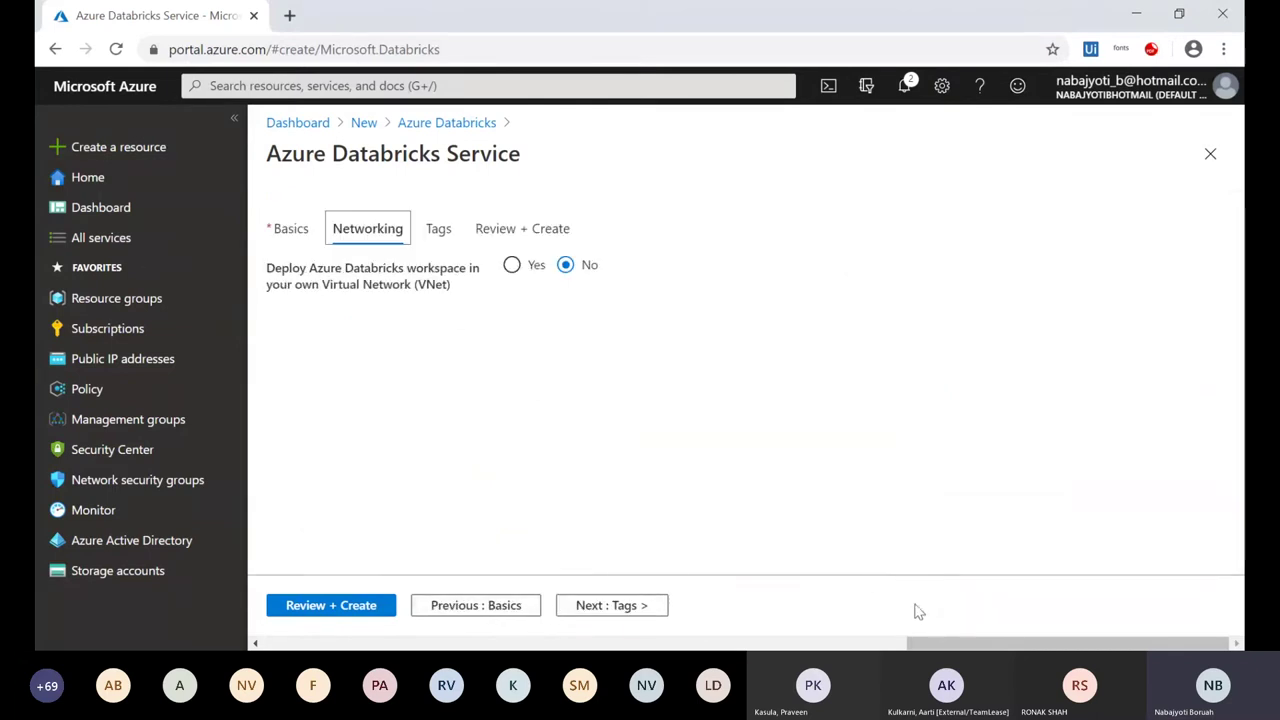
{"action": "left_click", "coordinate": [622, 606]}
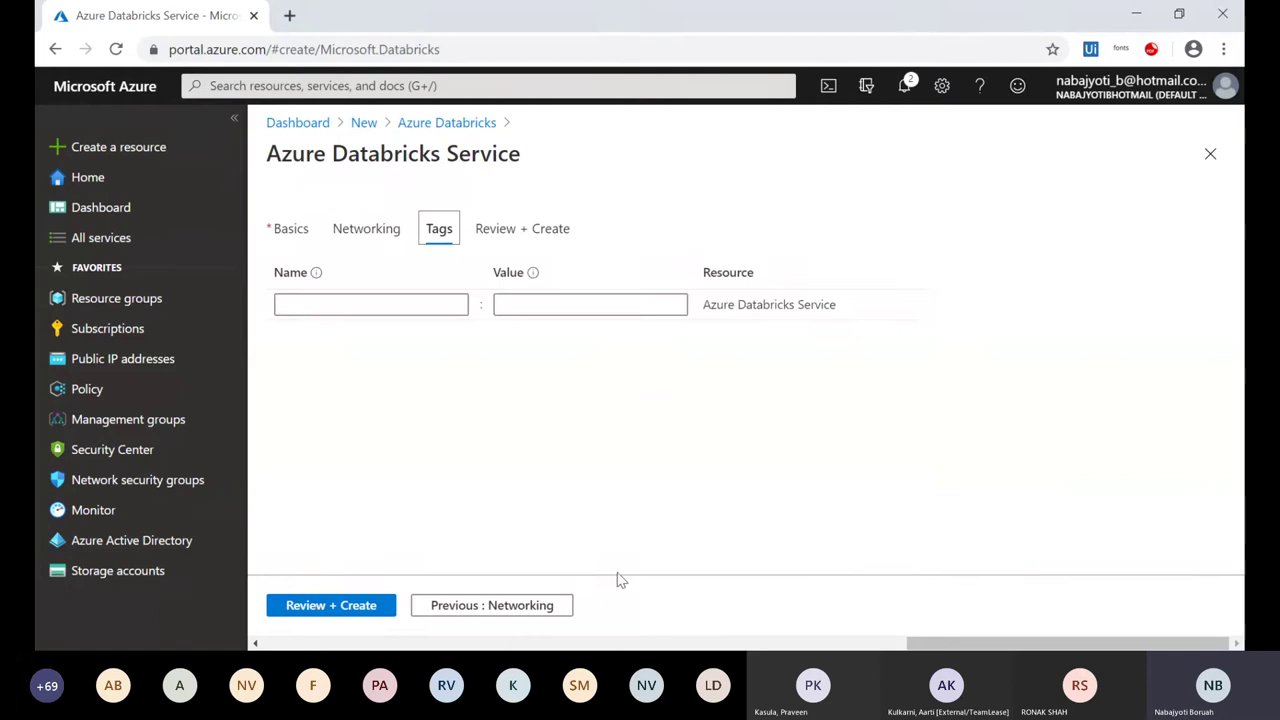
{"action": "left_click", "coordinate": [500, 606]}
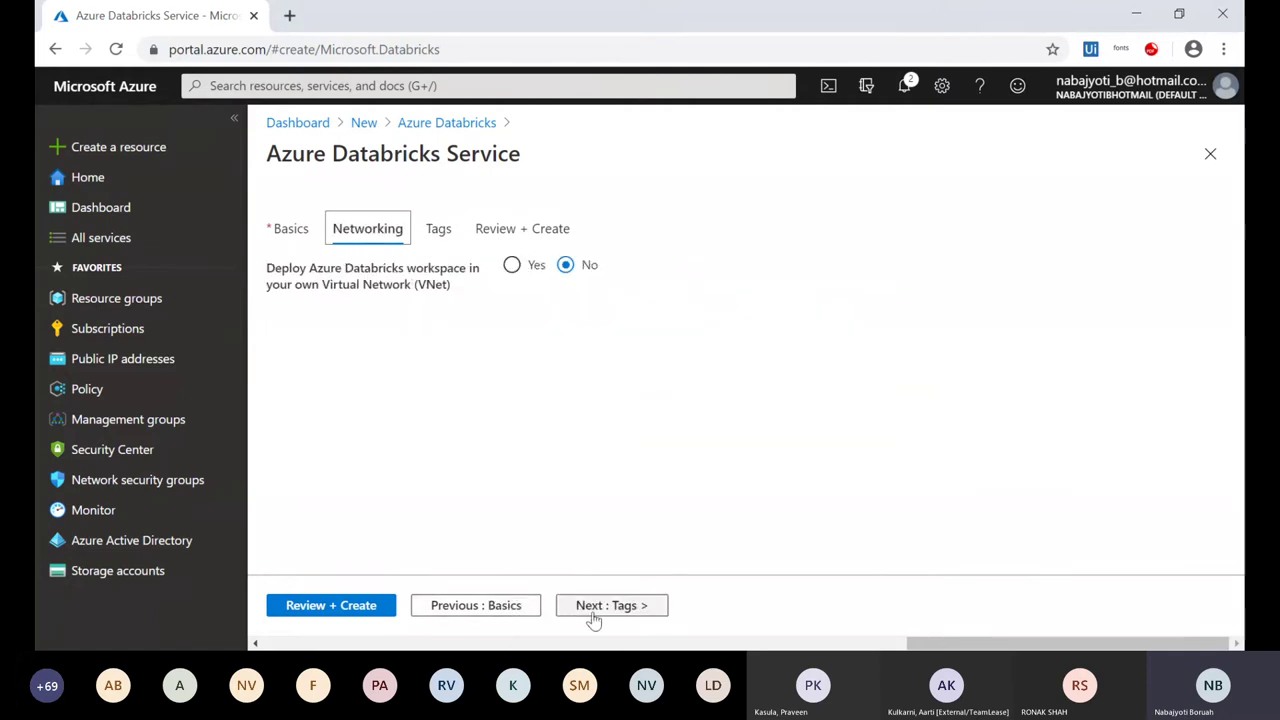
{"action": "left_click", "coordinate": [611, 610]}
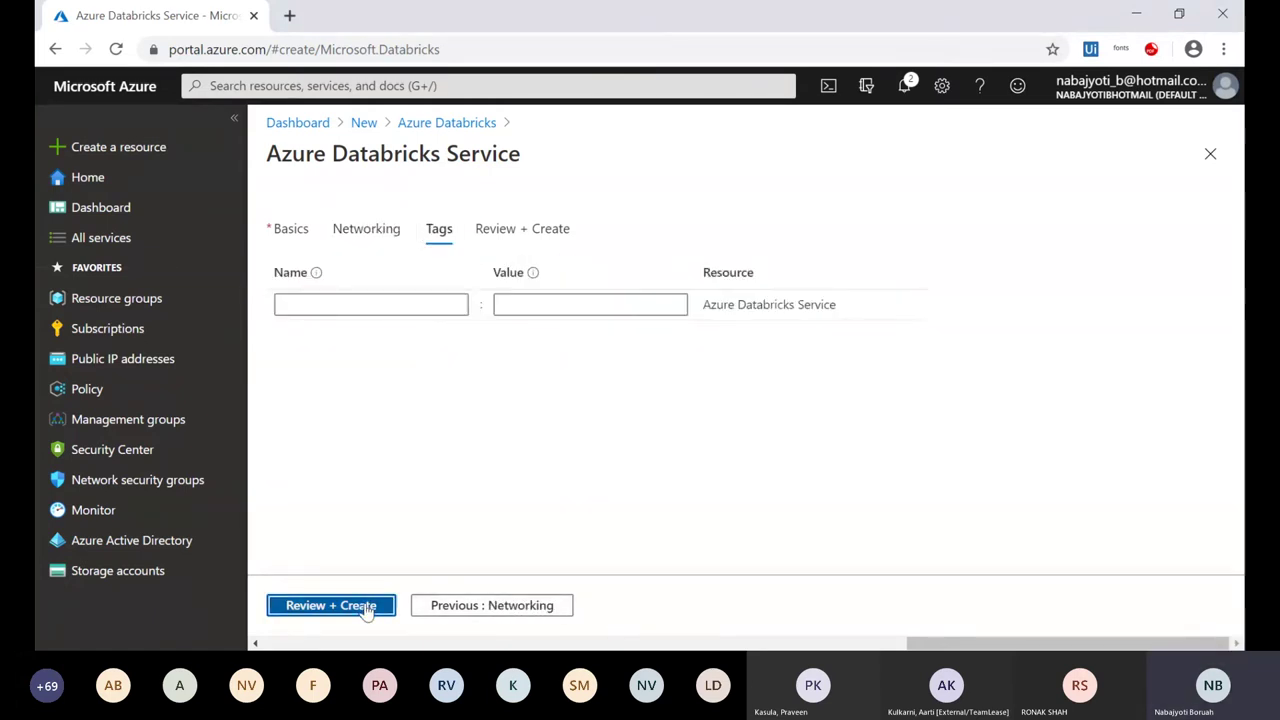
{"action": "left_click", "coordinate": [367, 607]}
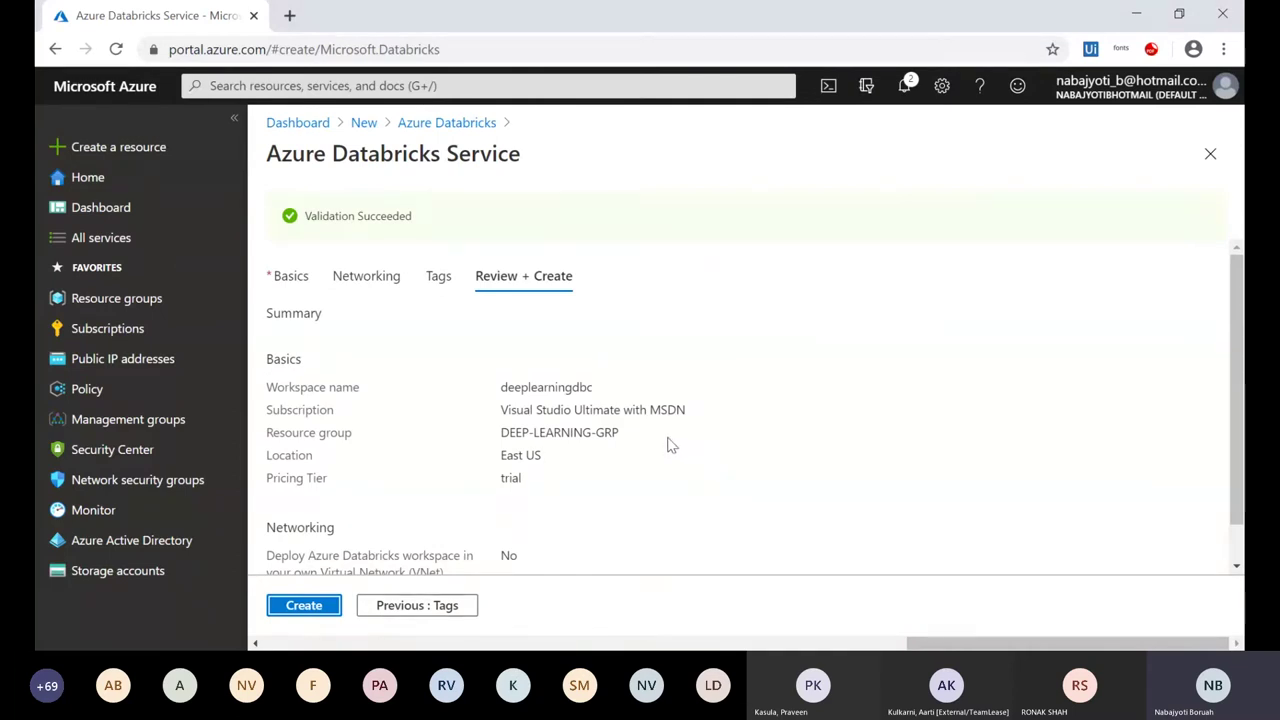
{"action": "left_click", "coordinate": [303, 605]}
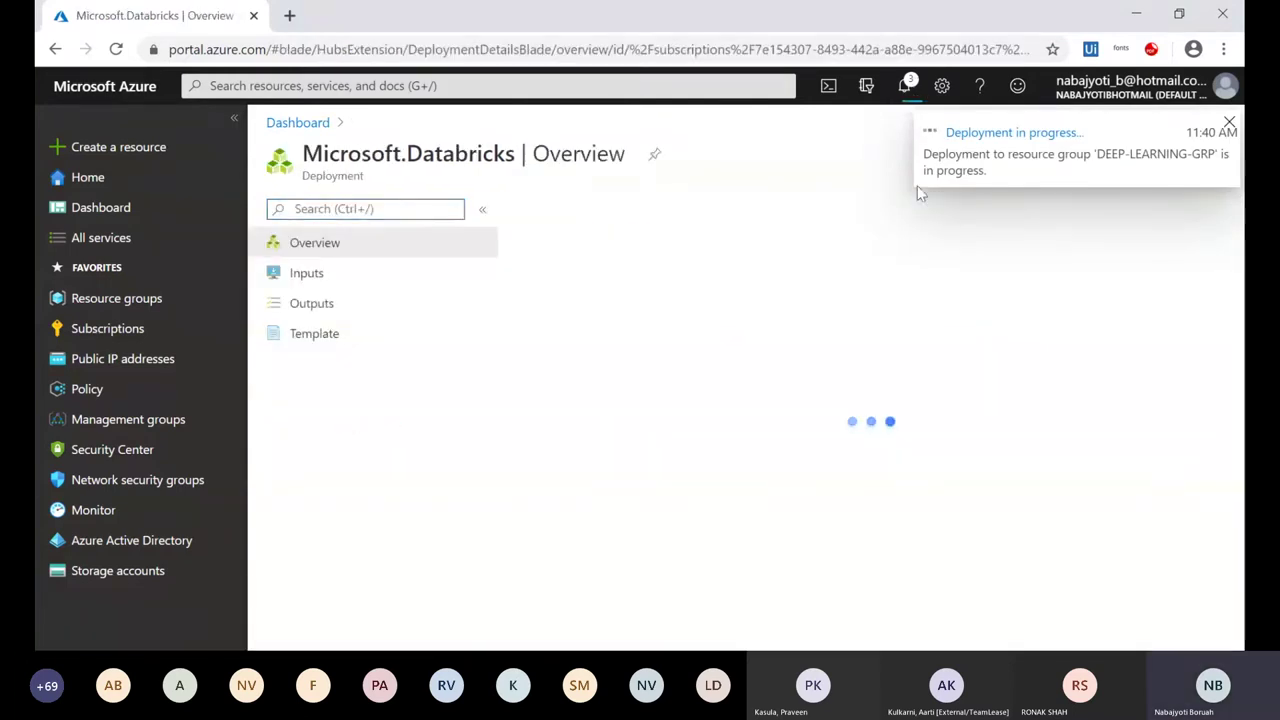
- Pin the newly deployed storage account to the dashboard and show the Deep Learning dashboard without the notifications
{"action": "left_click", "coordinate": [960, 160]}
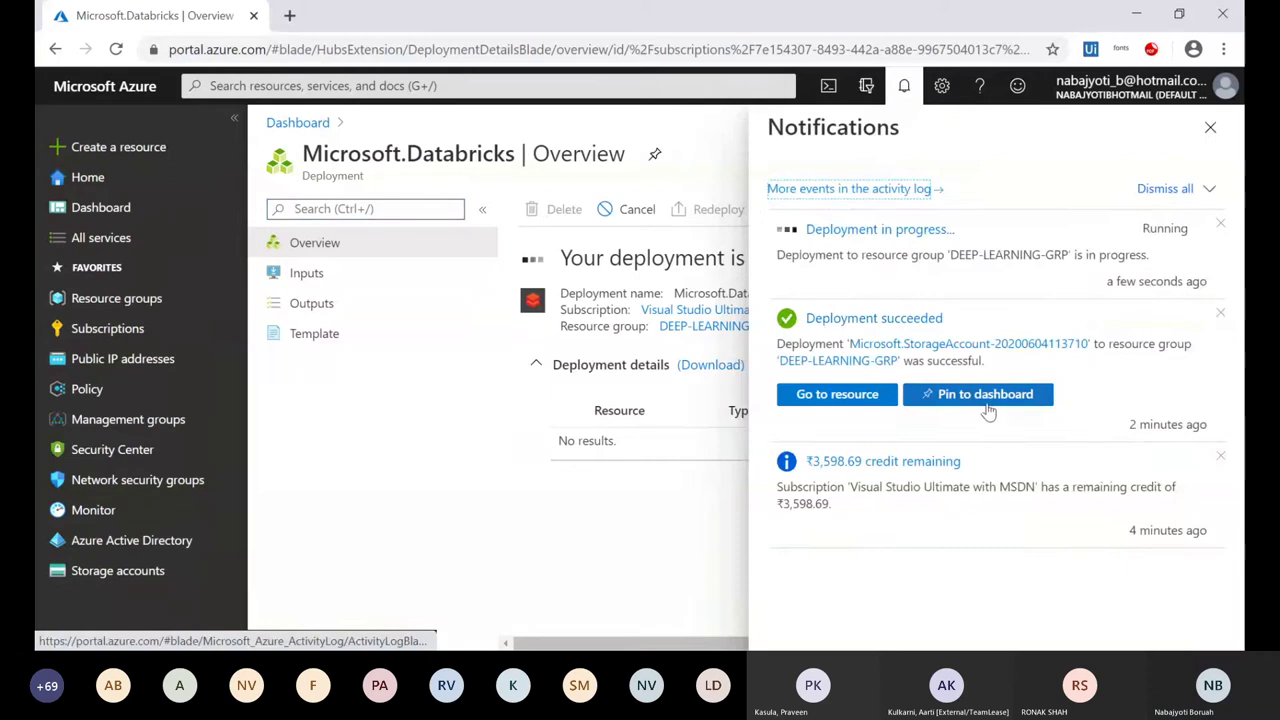
{"action": "left_click", "coordinate": [986, 396]}
{"action": "left_click", "coordinate": [150, 209]}
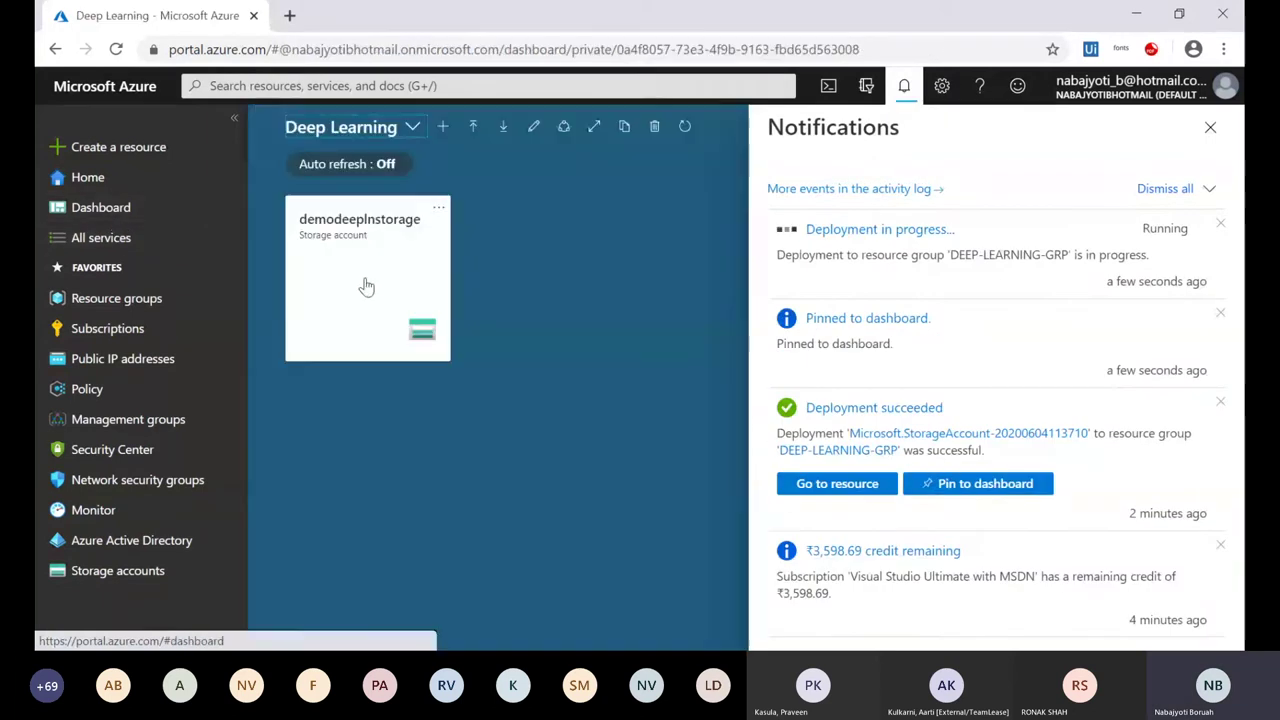
{"action": "left_click", "coordinate": [1210, 127]}
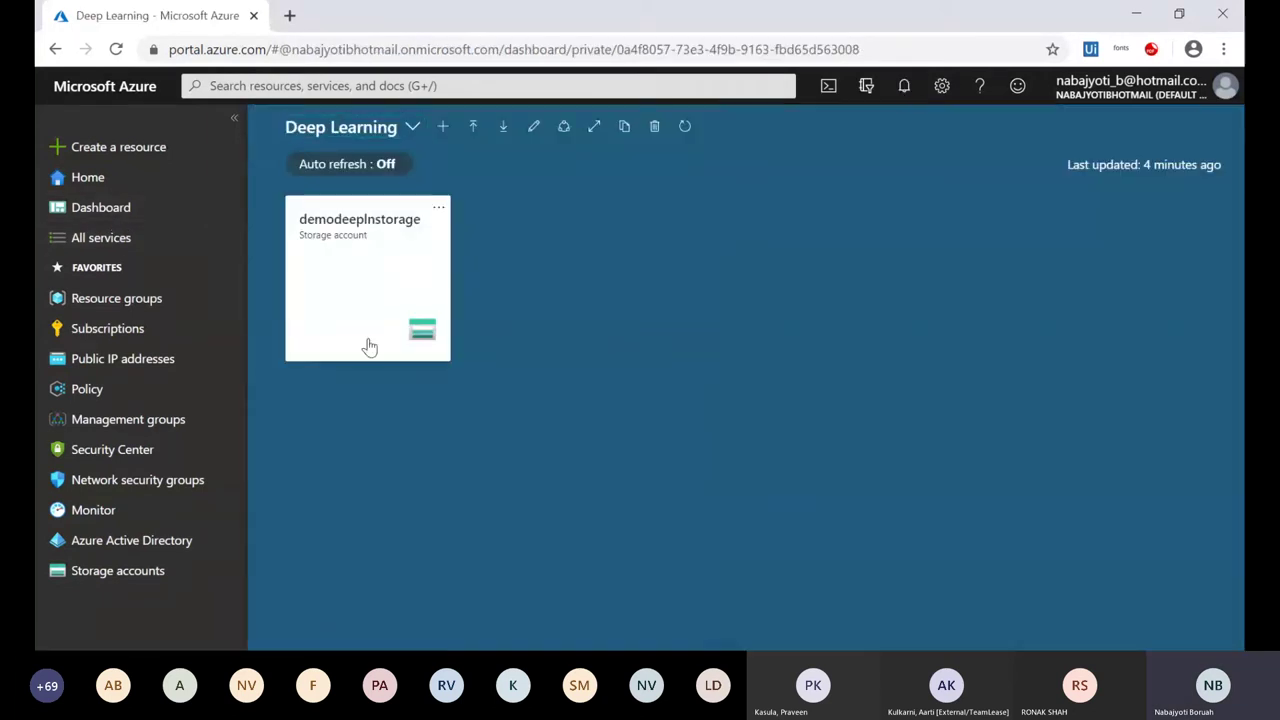
- Open the overview of the demodeeplnstorage storage account from its dashboard tile
{"action": "left_click", "coordinate": [420, 230]}
{"action": "left_click", "coordinate": [336, 293]}
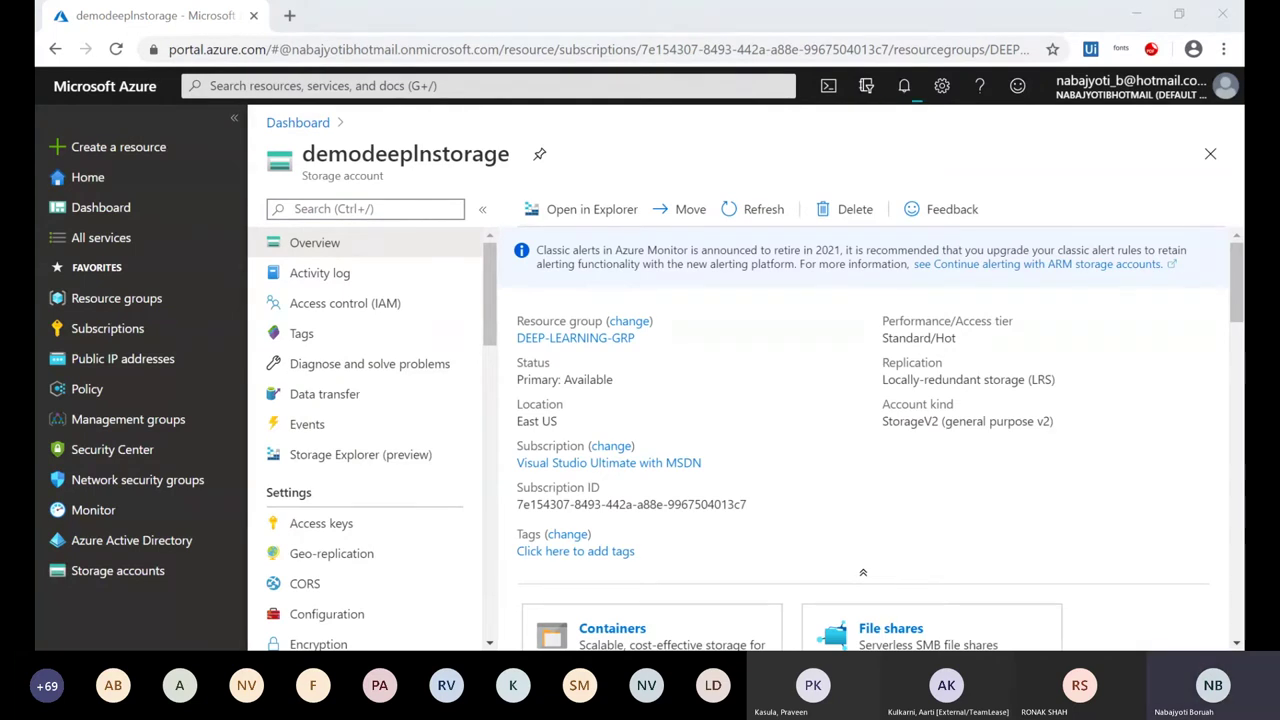
{"action": "key", "text": "alt+Tab"}
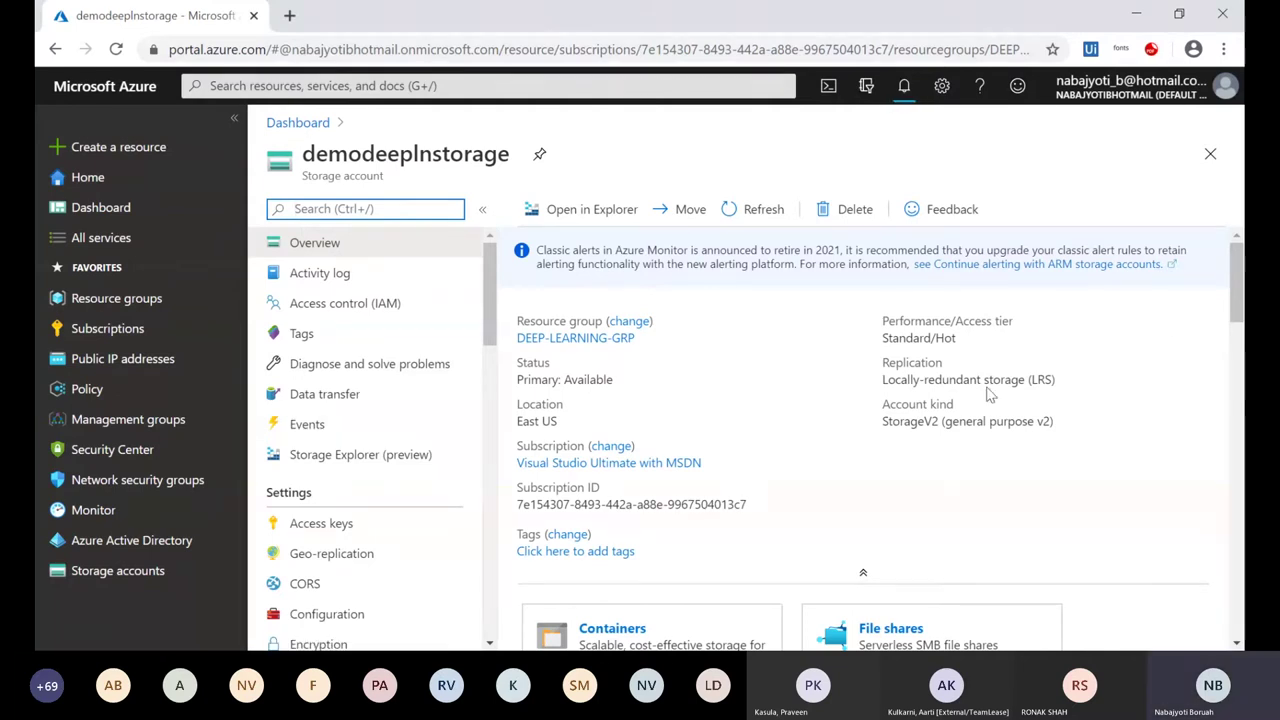
- Create a blob container named 2000picscifar10 in the demodeeplnstorage account with the public access level set to Container
{"action": "scroll", "coordinate": [843, 456], "scroll_direction": "down", "scroll_amount": 2}
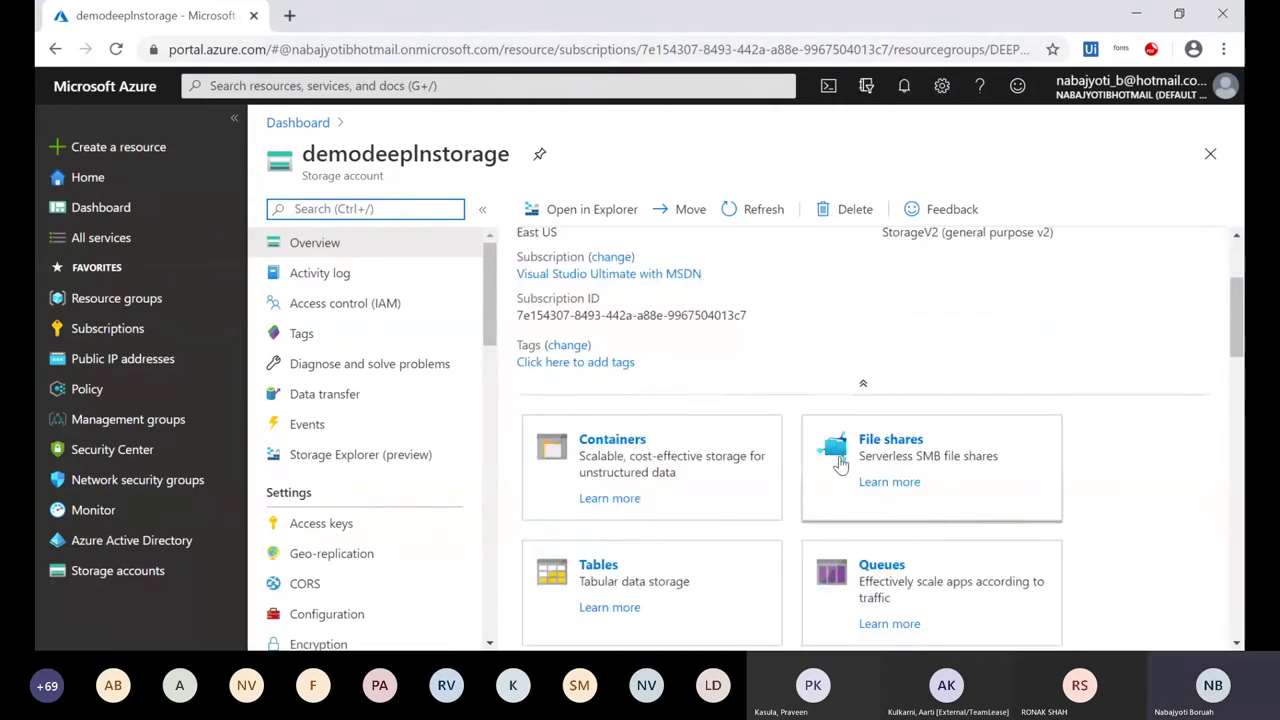
{"action": "scroll", "coordinate": [830, 470], "scroll_direction": "down", "scroll_amount": 2}
{"action": "scroll", "coordinate": [740, 452], "scroll_direction": "up", "scroll_amount": 1}
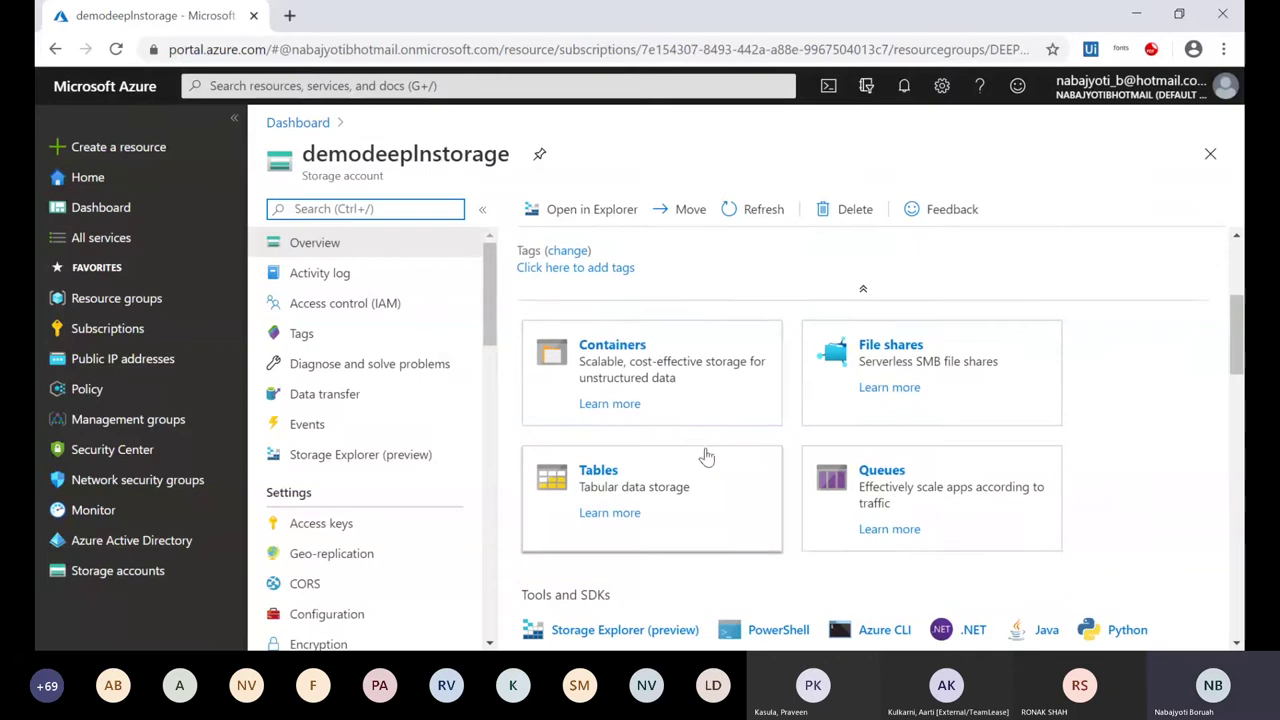
{"action": "left_click", "coordinate": [614, 345]}
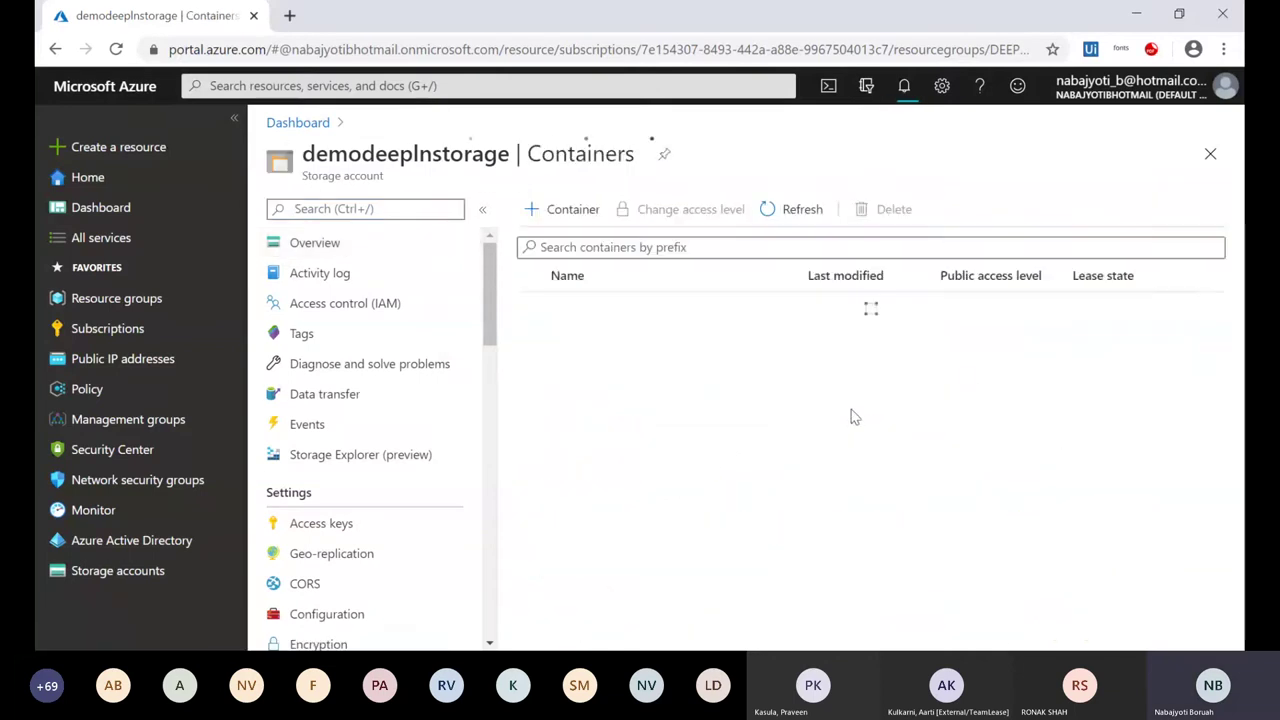
{"action": "left_click", "coordinate": [566, 210]}
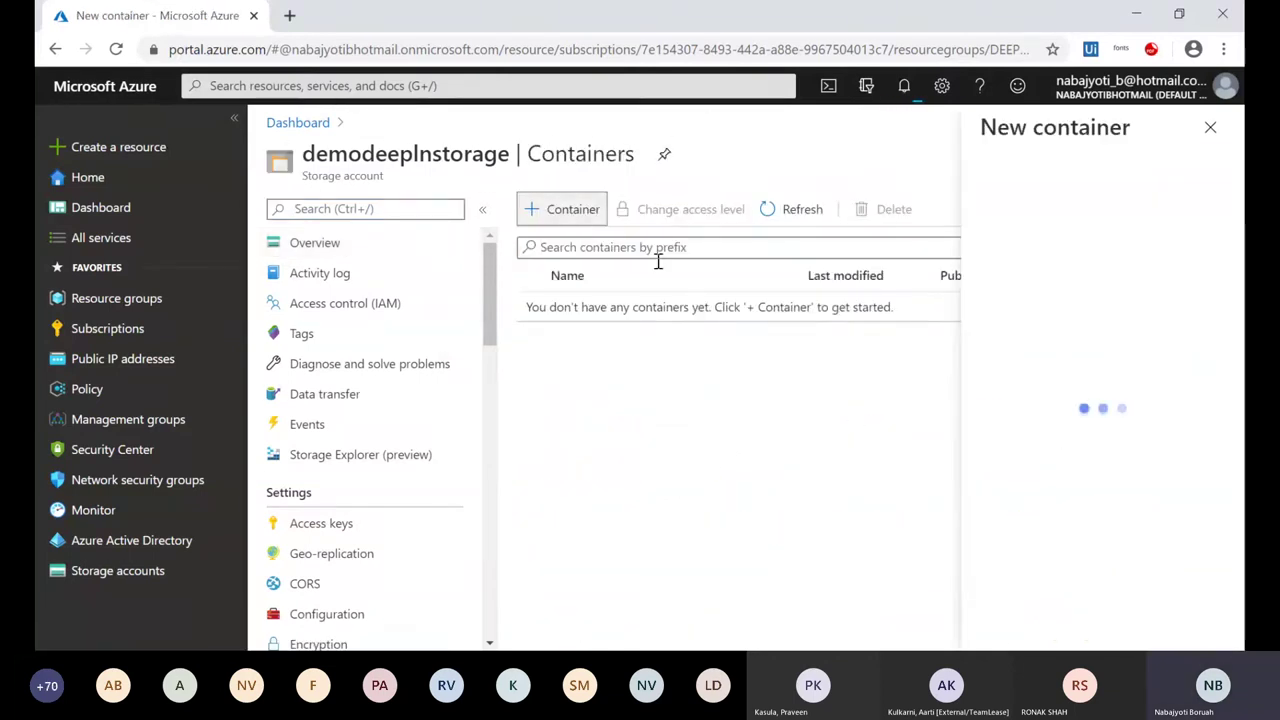
{"action": "type", "text": "2000picscifar10"}
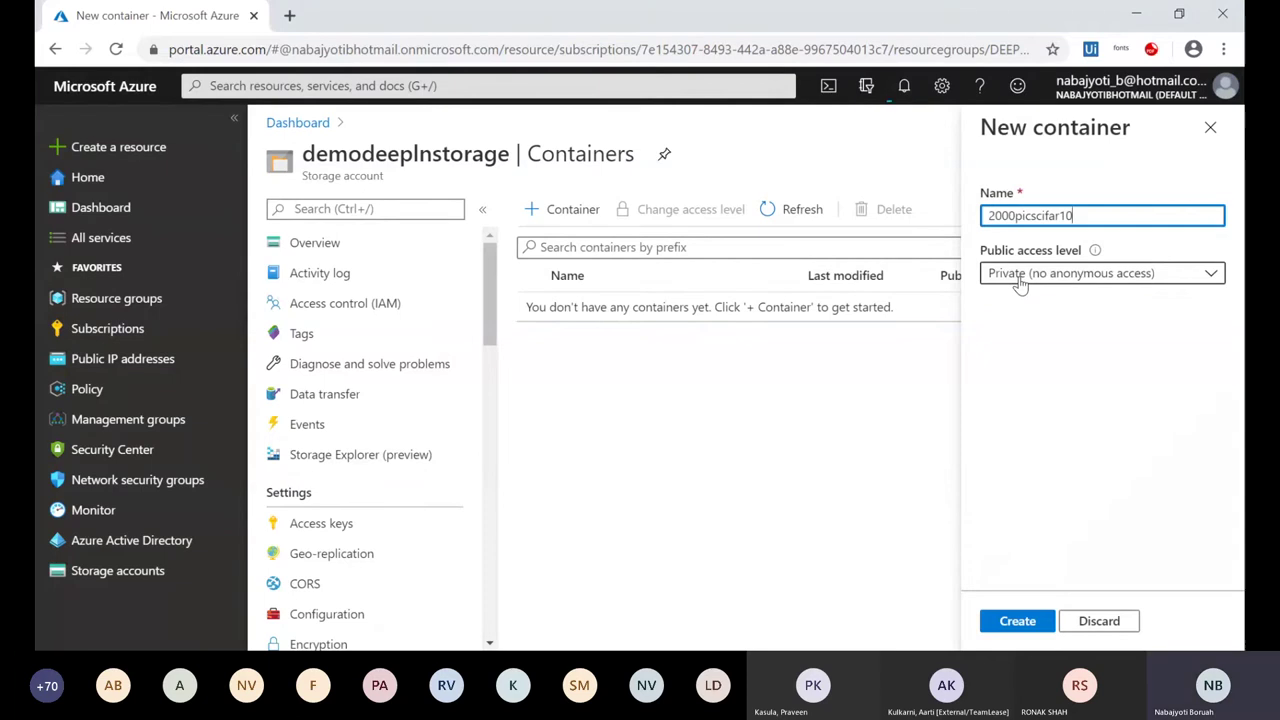
{"action": "left_click", "coordinate": [1150, 280]}
{"action": "left_click", "coordinate": [997, 354]}
{"action": "left_click", "coordinate": [889, 621]}
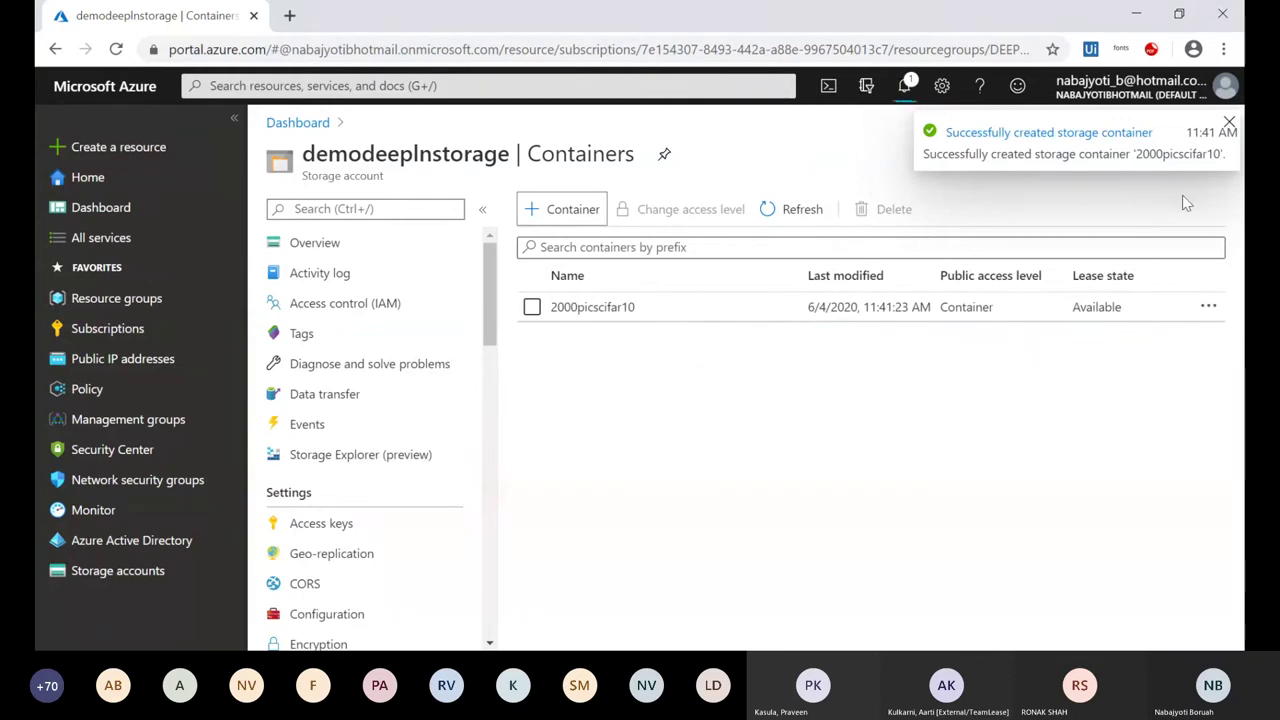
{"action": "left_click", "coordinate": [1229, 123]}
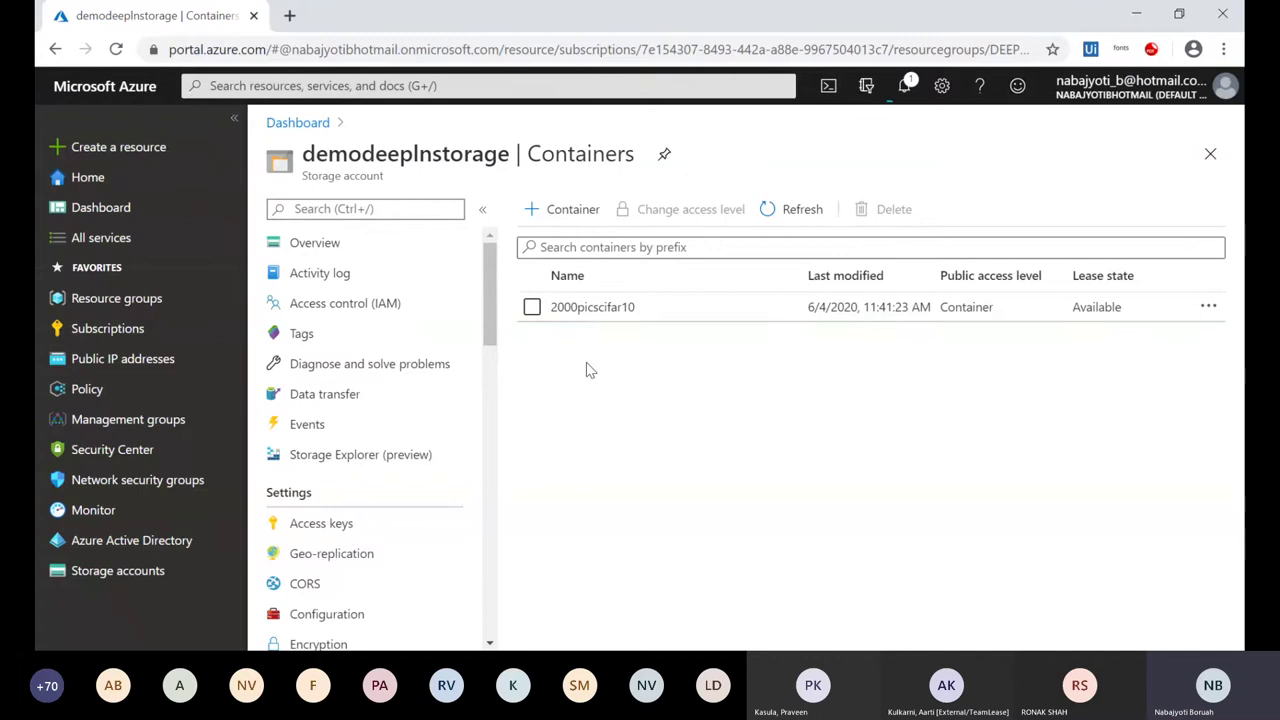
- Upload 2000pics_cifar10.zip from the BATCH-2020 > DEEP-LEARNING > LAB folder into the 2000picscifar10 container
{"action": "left_click", "coordinate": [595, 307]}
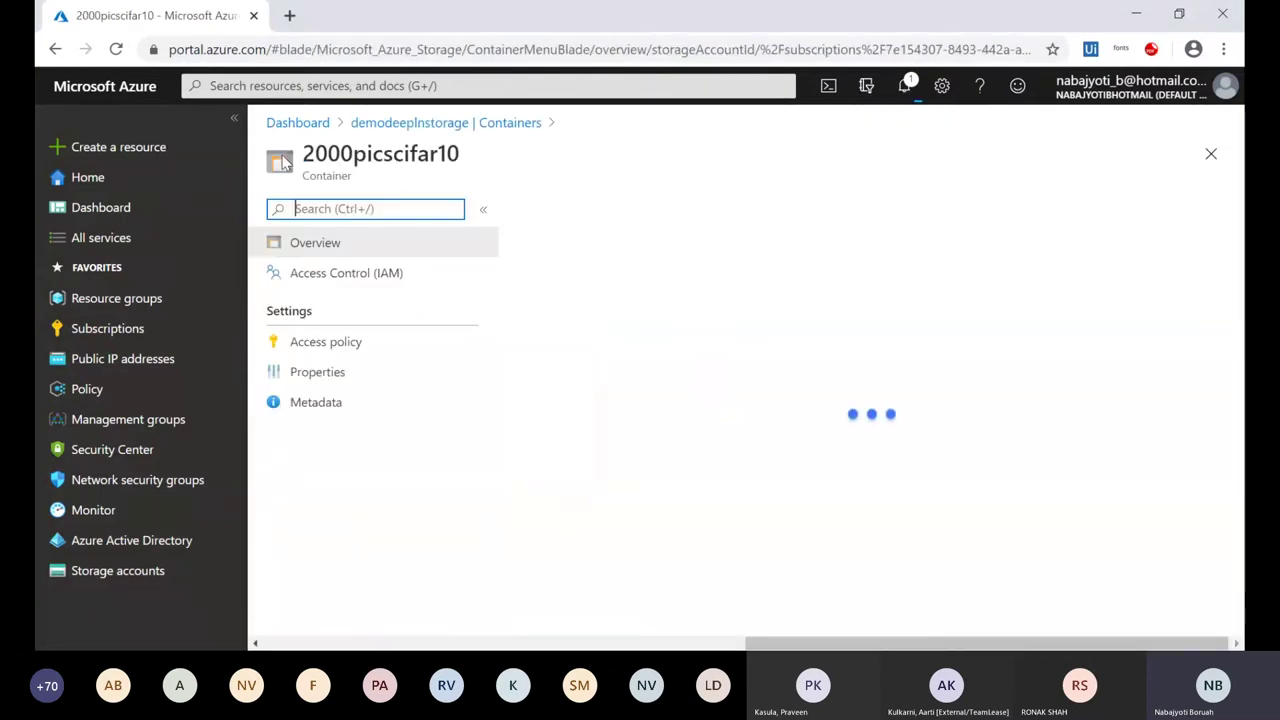
{"action": "left_click_drag", "start_coordinate": [314, 155], "coordinate": [430, 155]}
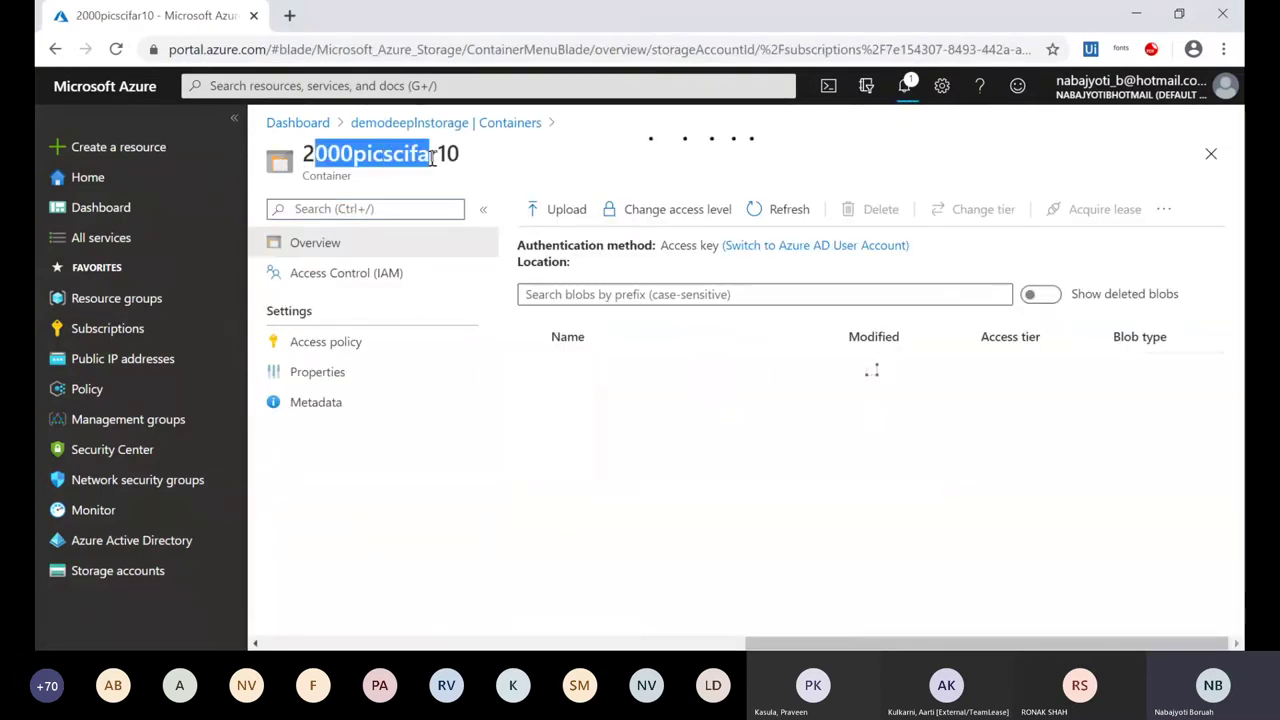
{"action": "left_click", "coordinate": [566, 212]}
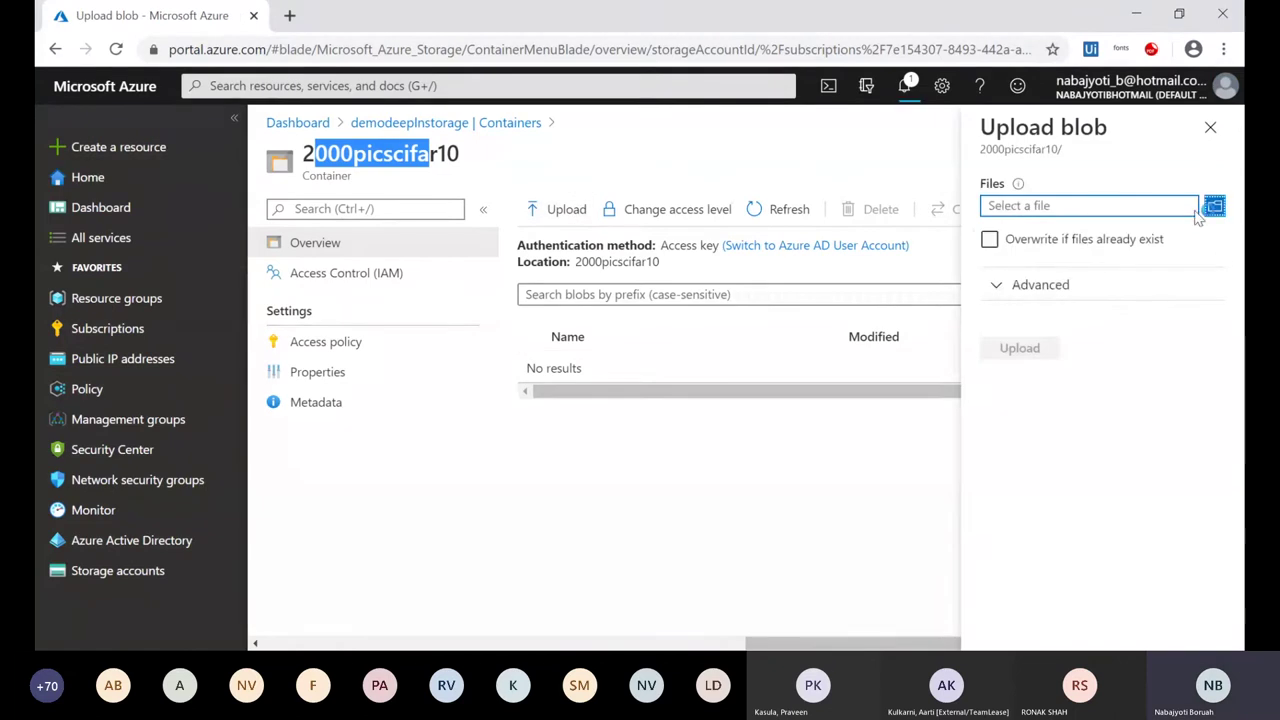
{"action": "left_click", "coordinate": [1214, 205]}
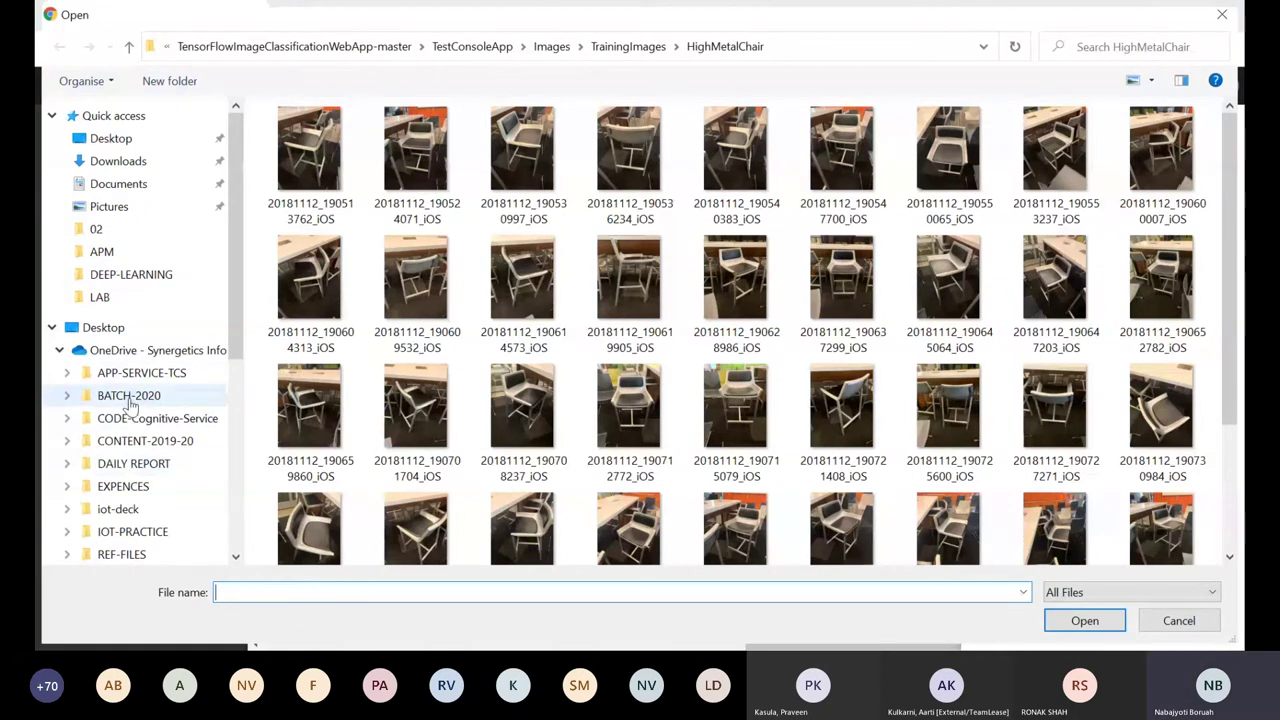
{"action": "left_click", "coordinate": [130, 397]}
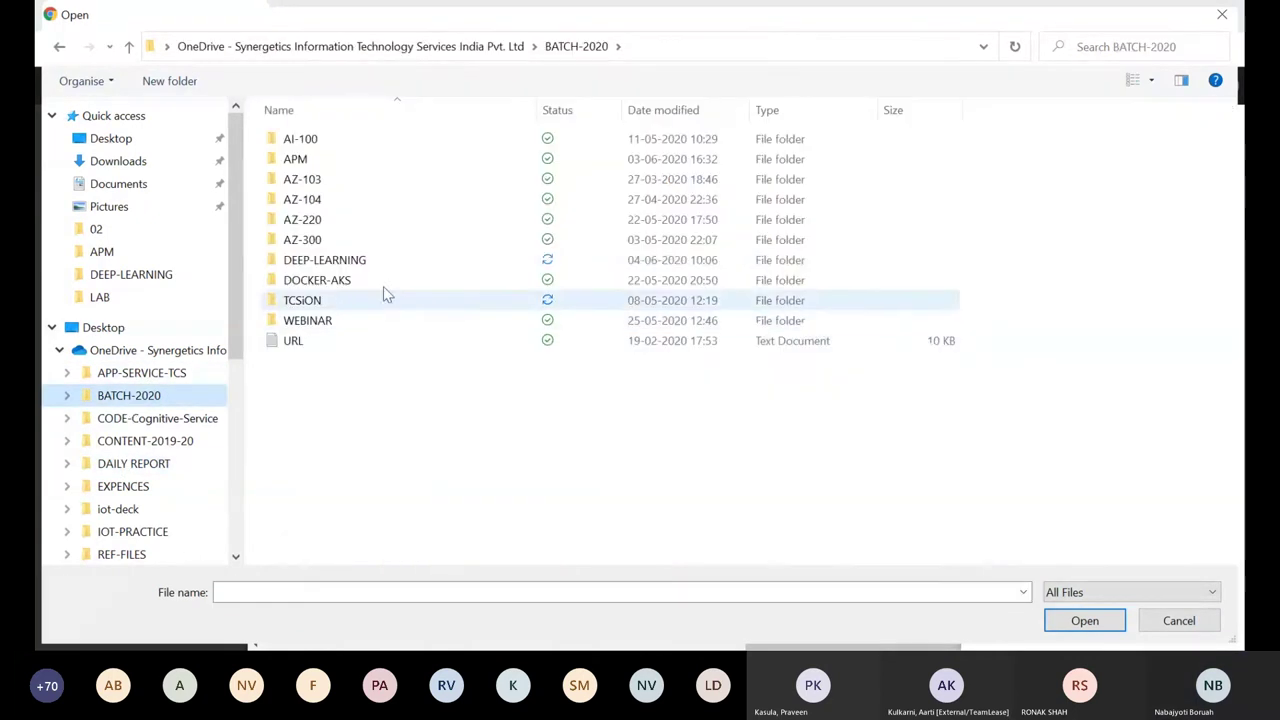
{"action": "double_click", "coordinate": [318, 263]}
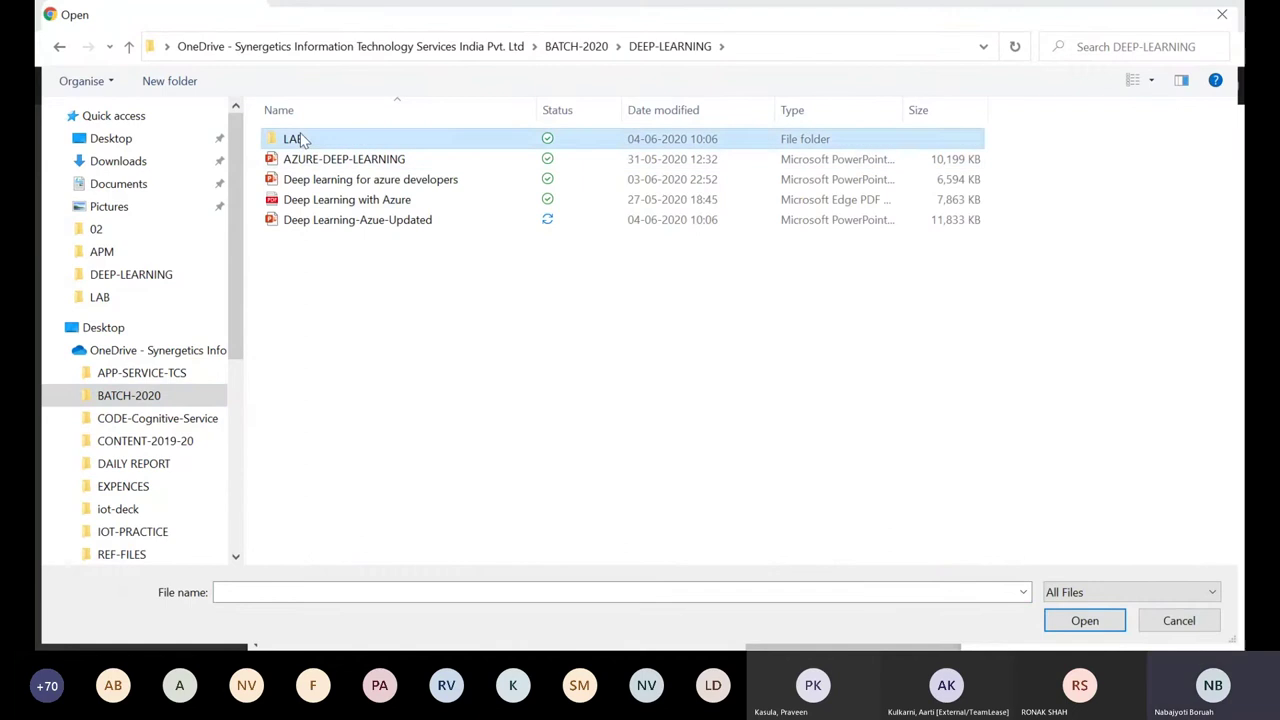
{"action": "double_click", "coordinate": [300, 140]}
{"action": "left_click", "coordinate": [336, 184]}
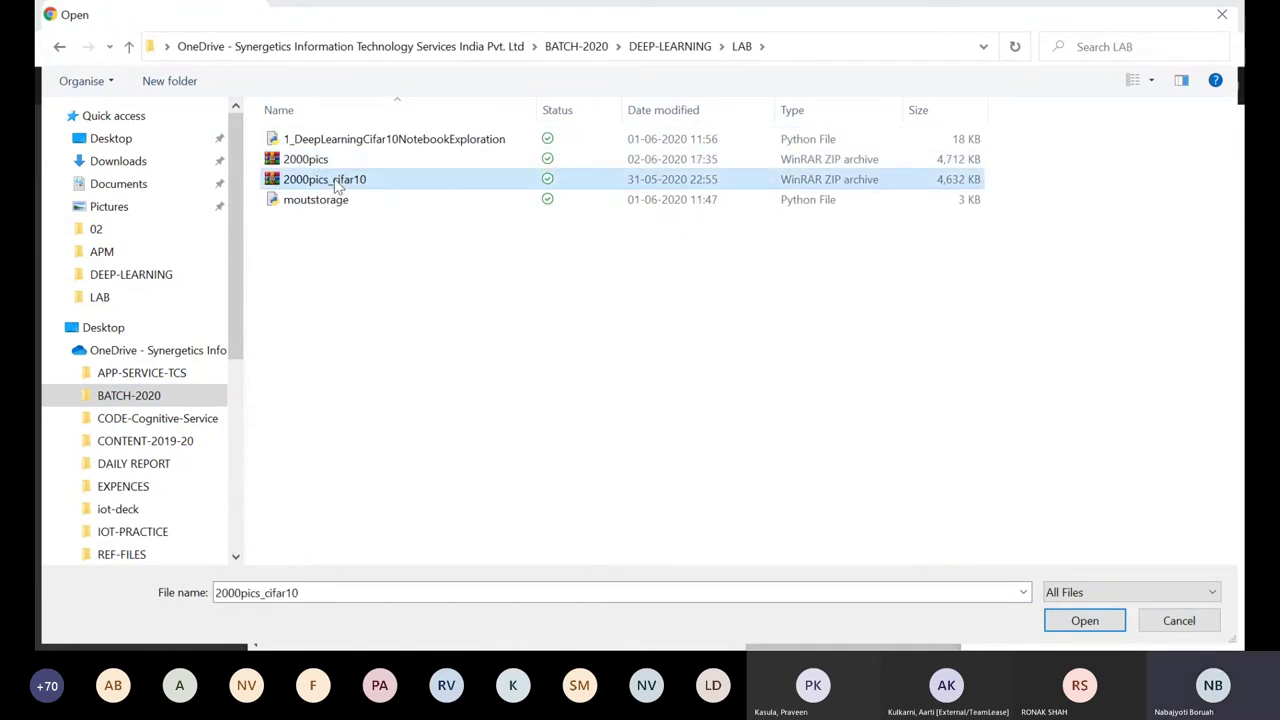
{"action": "left_click", "coordinate": [1071, 620]}
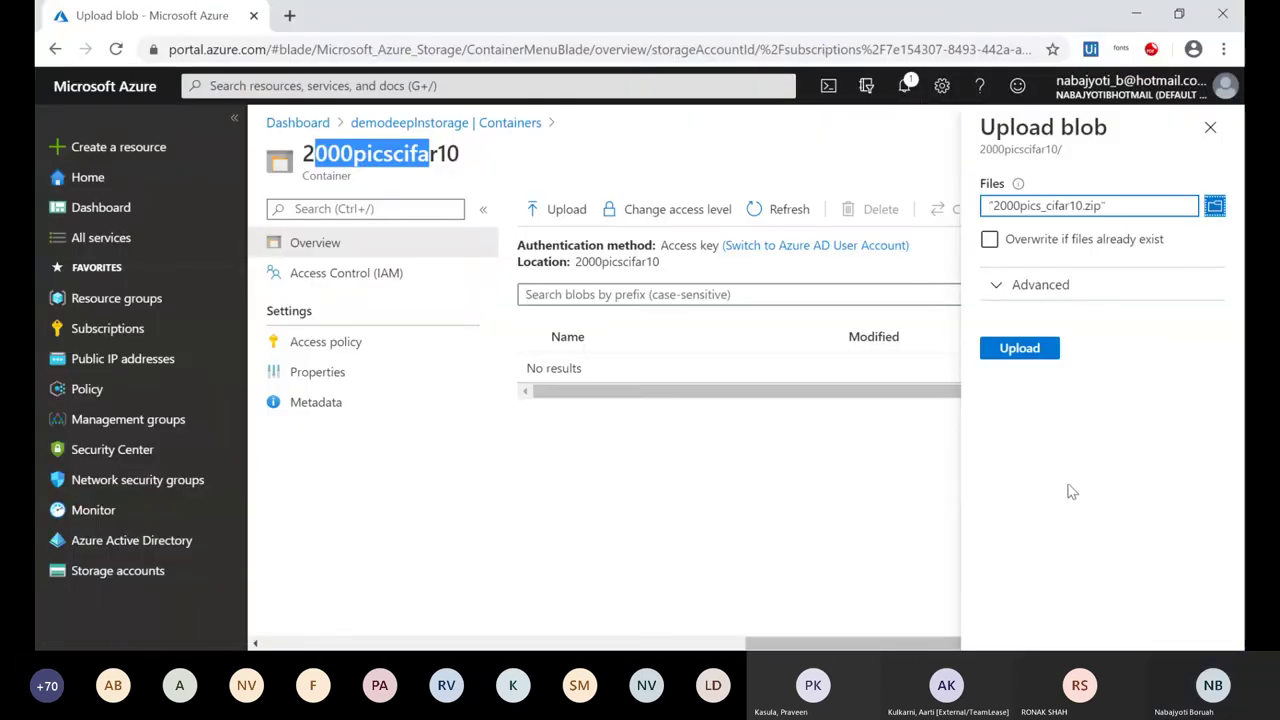
{"action": "left_click", "coordinate": [1025, 357]}
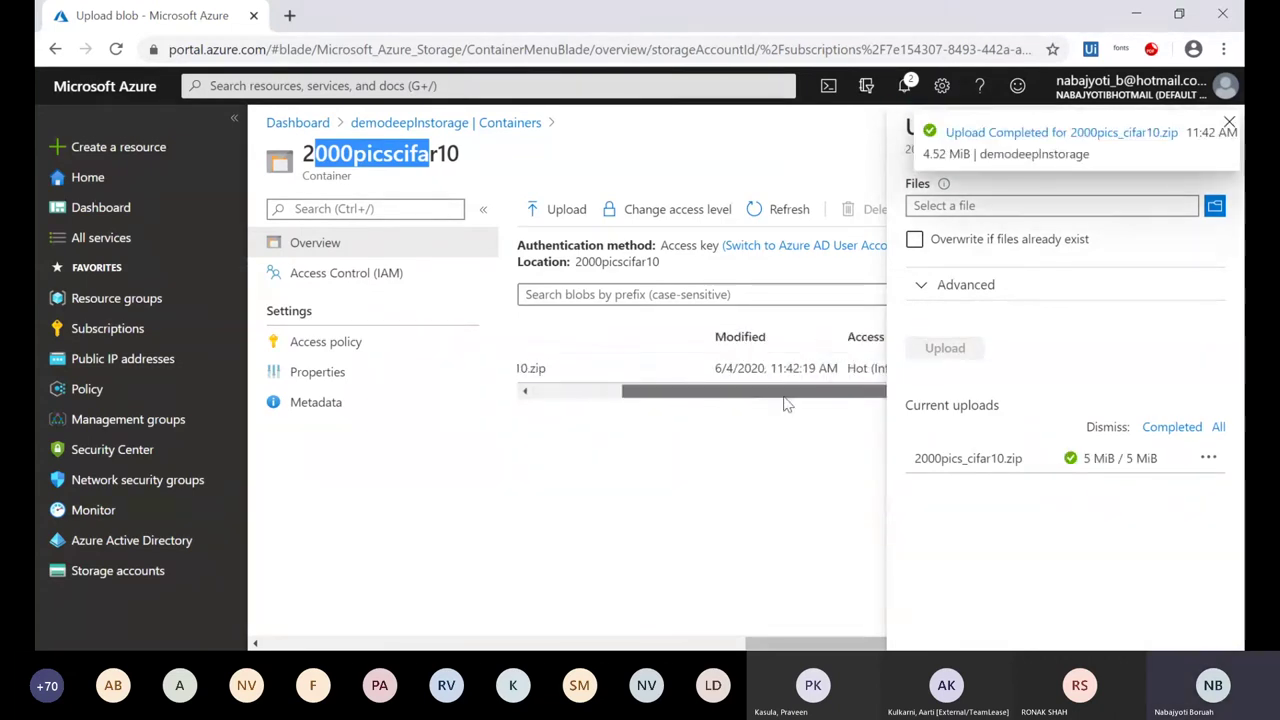
- Close the blob upload pane and refresh the container's blob list to check the uploaded zip file
{"action": "left_click", "coordinate": [676, 405]}
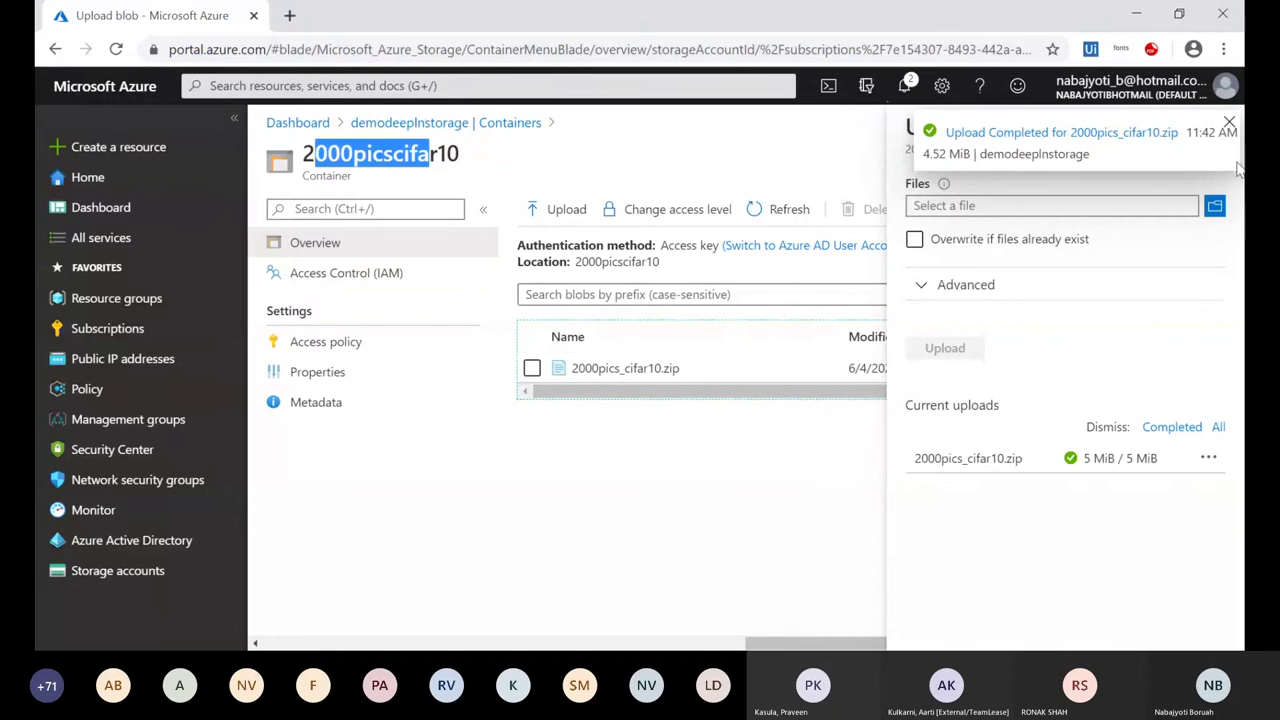
{"action": "left_click", "coordinate": [669, 394]}
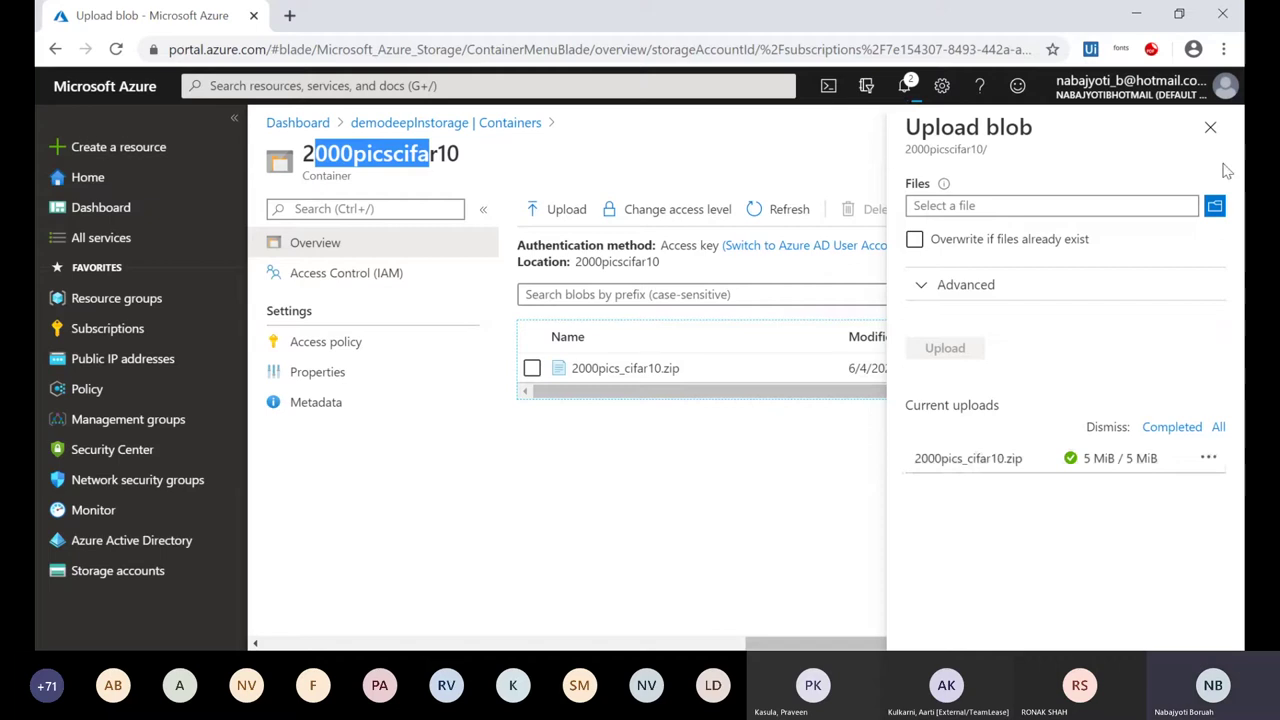
{"action": "left_click", "coordinate": [1210, 127]}
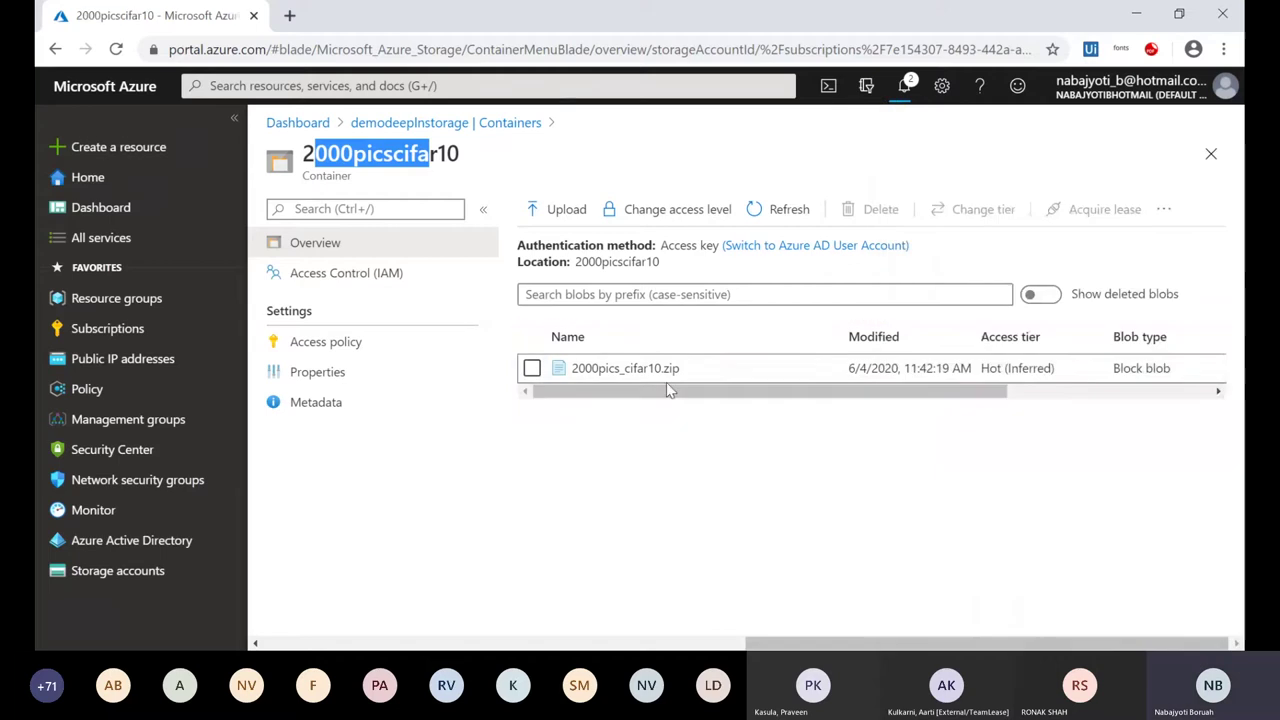
{"action": "left_click", "coordinate": [785, 210]}
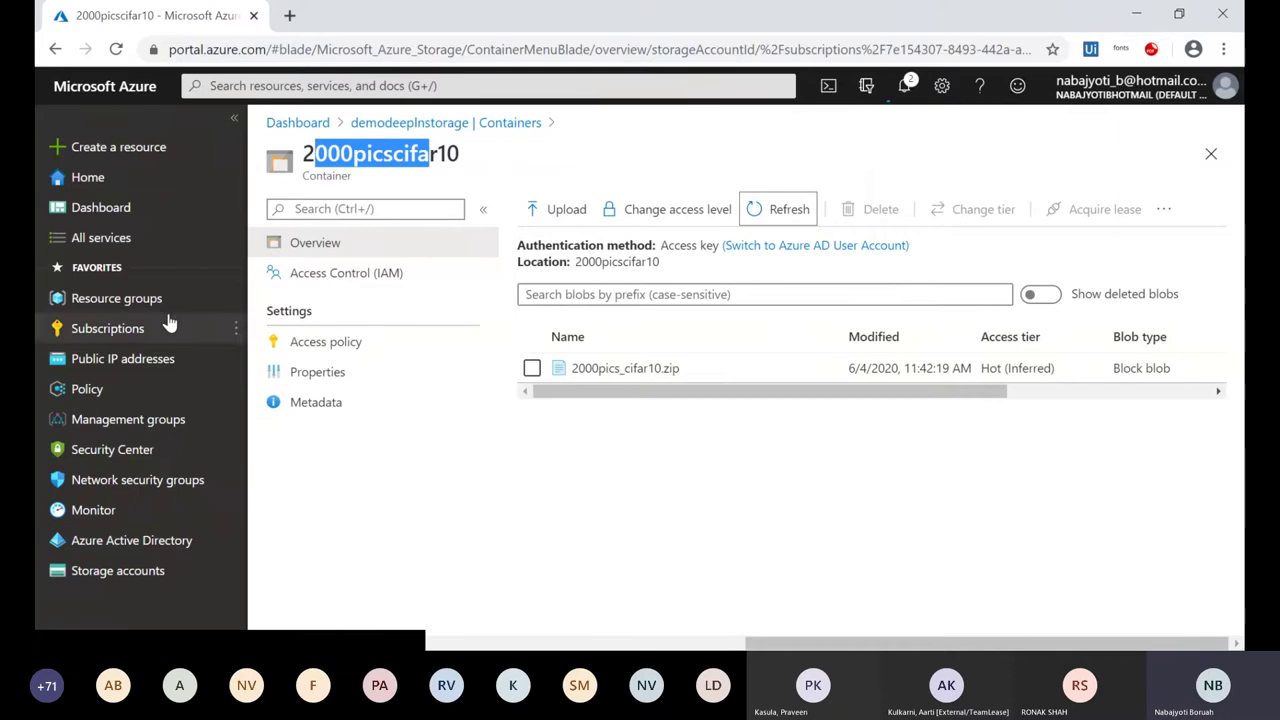
- Return to the Deep Learning dashboard and open the details of the running Databricks deployment from the notifications
{"action": "left_click", "coordinate": [150, 207]}
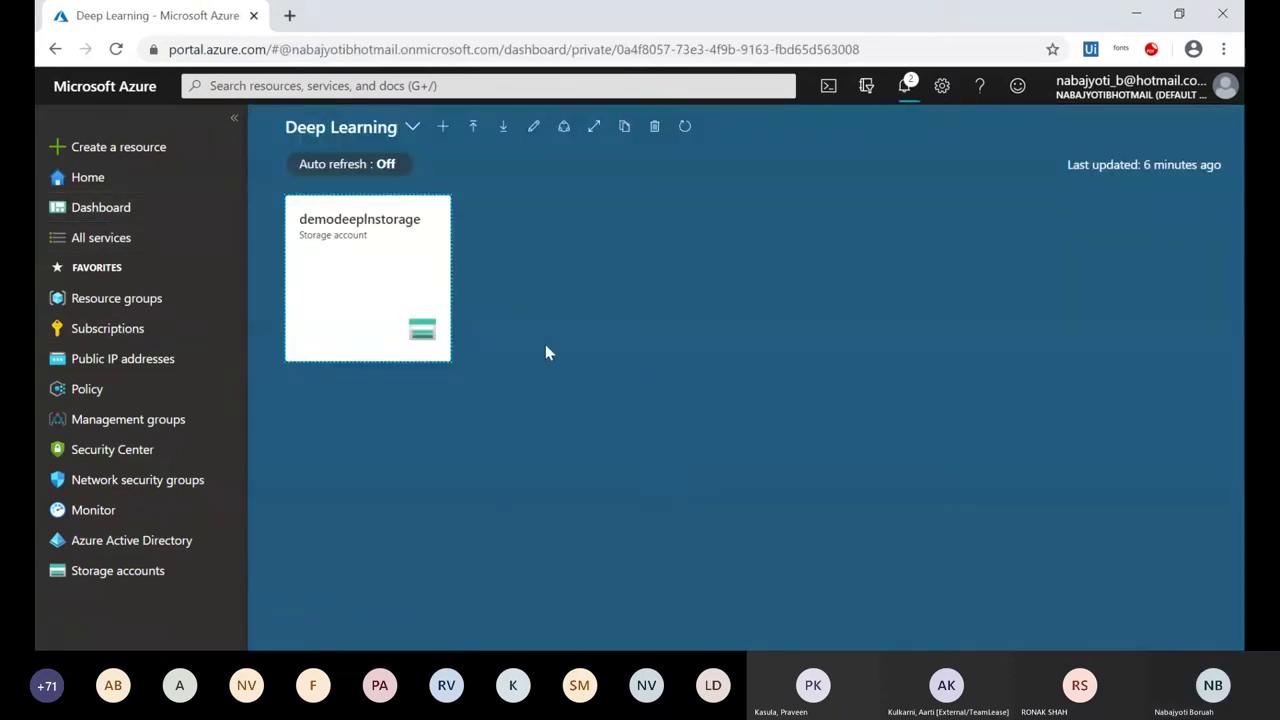
{"action": "left_click", "coordinate": [904, 86]}
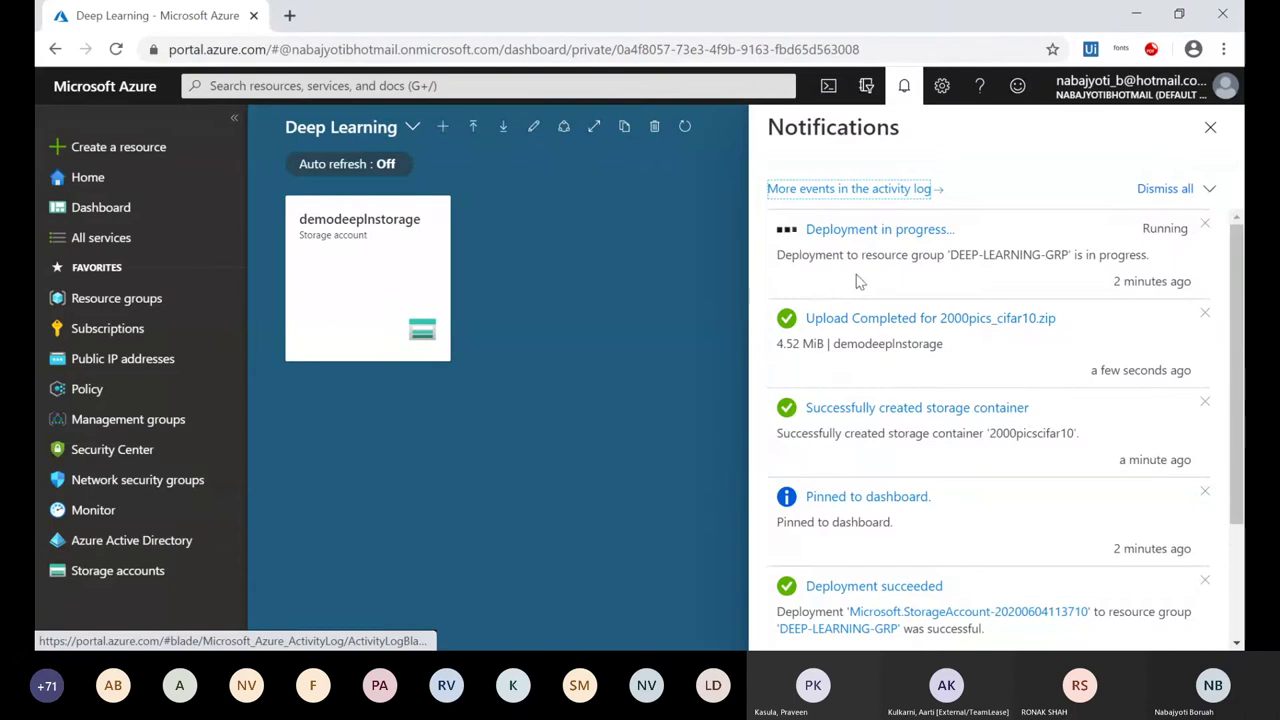
{"action": "left_click", "coordinate": [970, 279]}
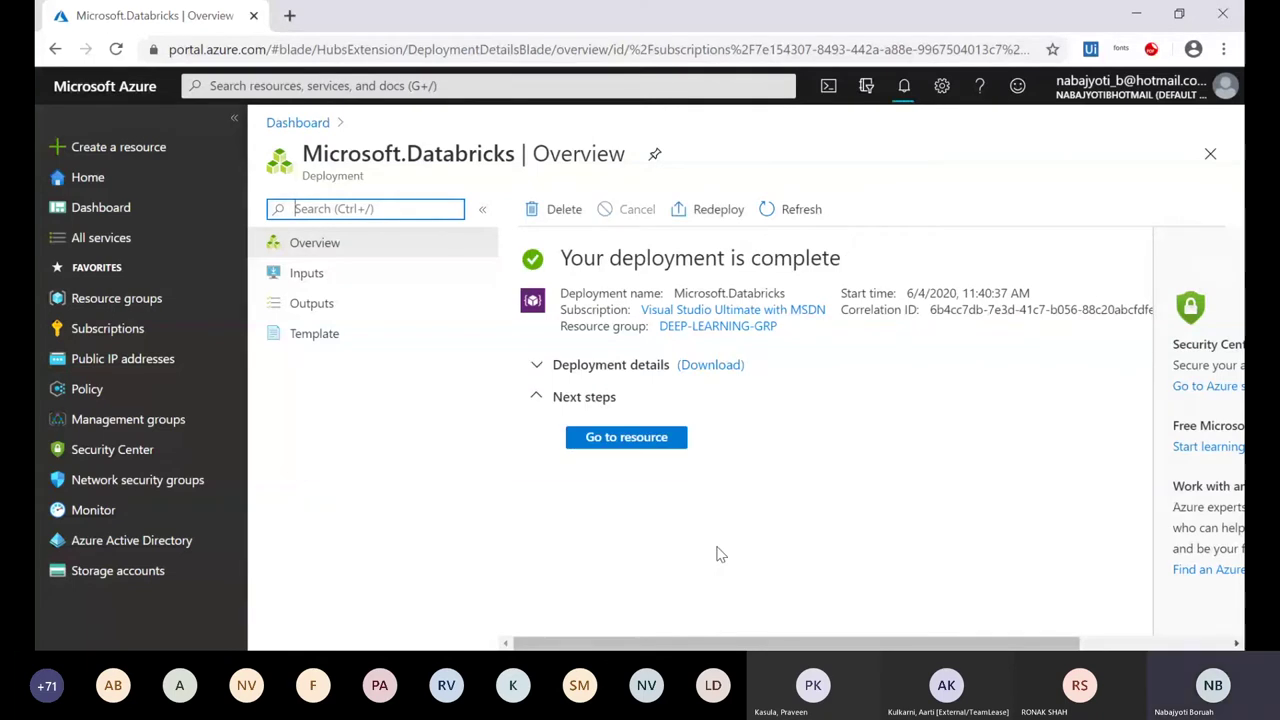
- Pin the deployed Databricks service to the dashboard and show the Deep Learning dashboard without the notifications
{"action": "left_click", "coordinate": [906, 87]}
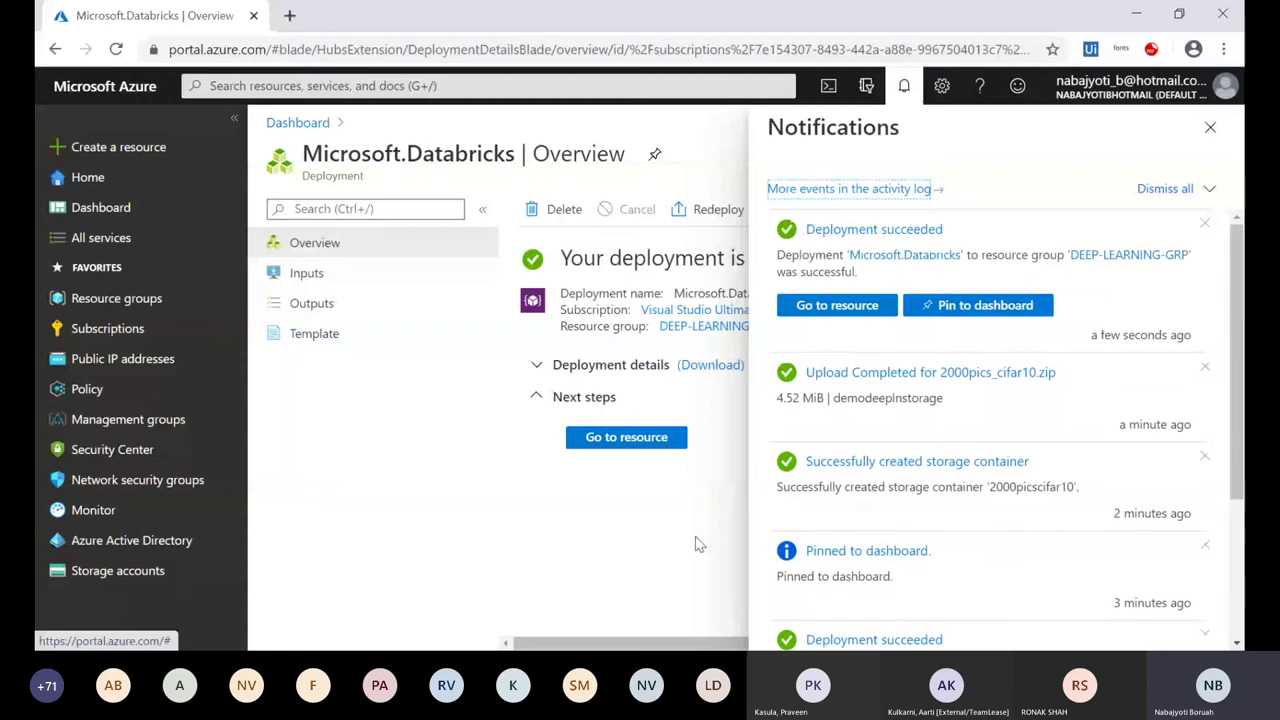
{"action": "left_click", "coordinate": [1014, 306]}
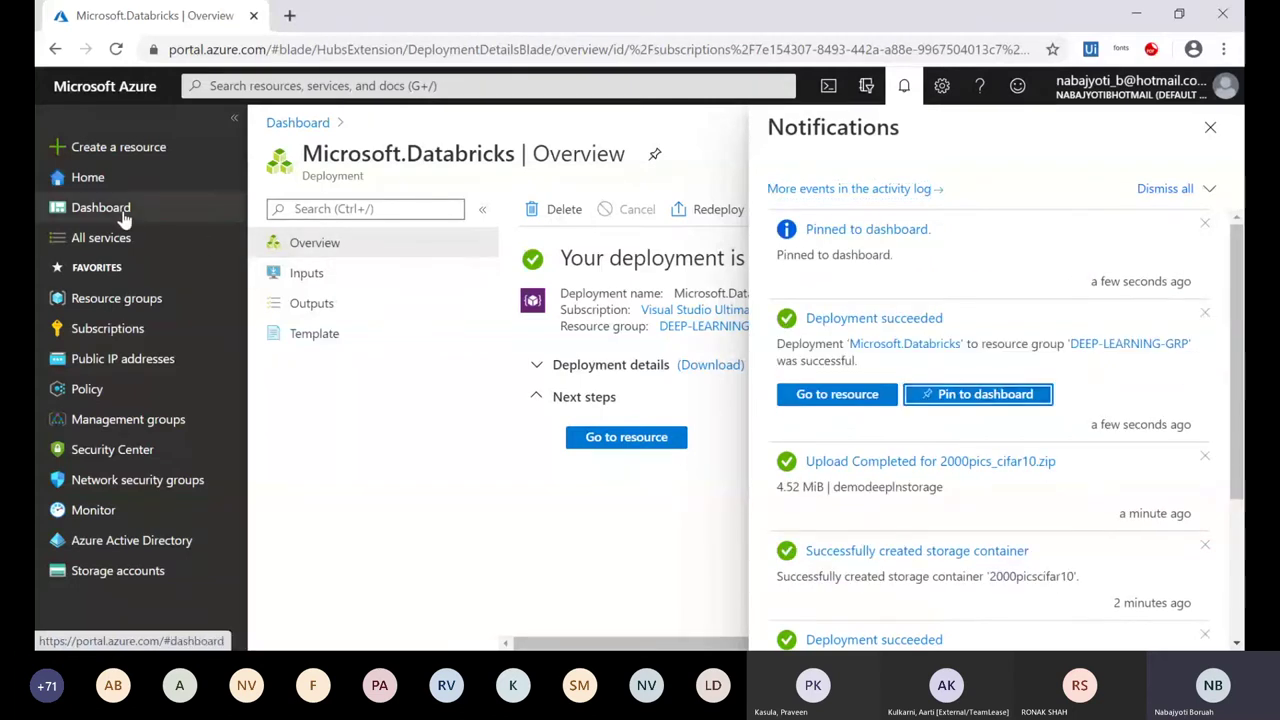
{"action": "left_click", "coordinate": [172, 208]}
{"action": "left_click", "coordinate": [1210, 128]}
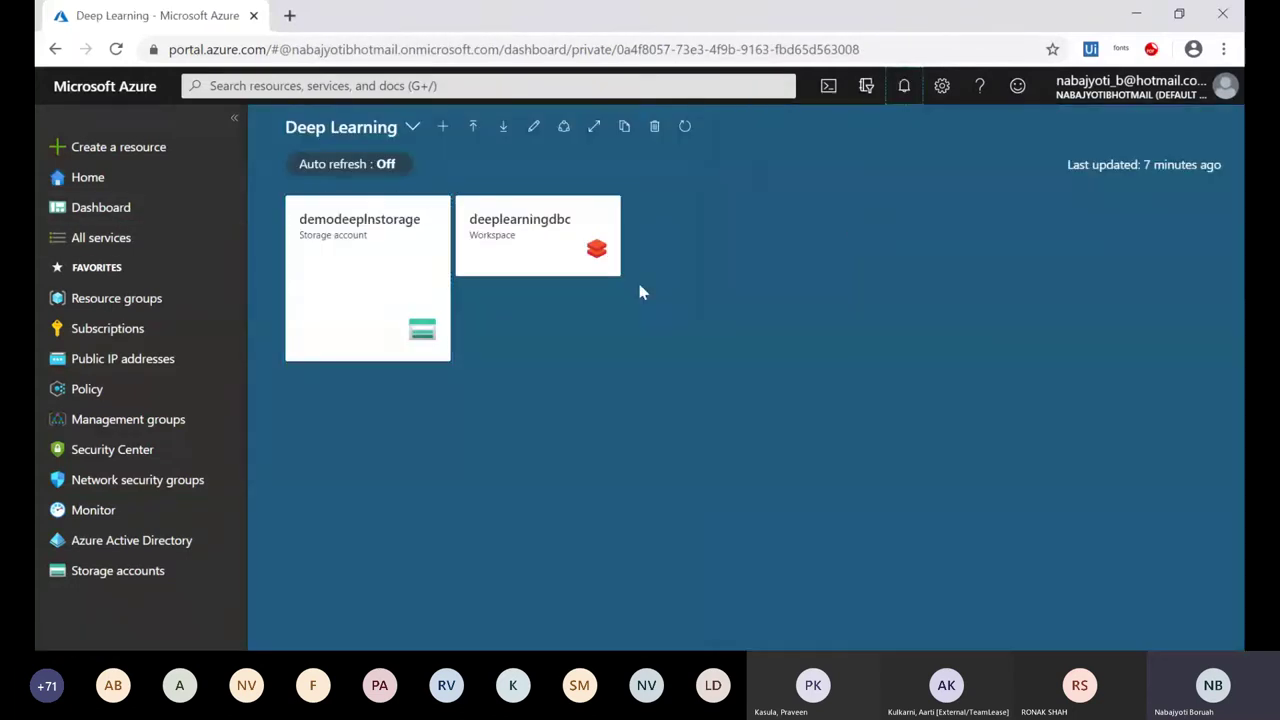
- Open the deeplearningdbc Databricks service from its dashboard tile and launch its workspace
{"action": "left_click", "coordinate": [534, 253]}
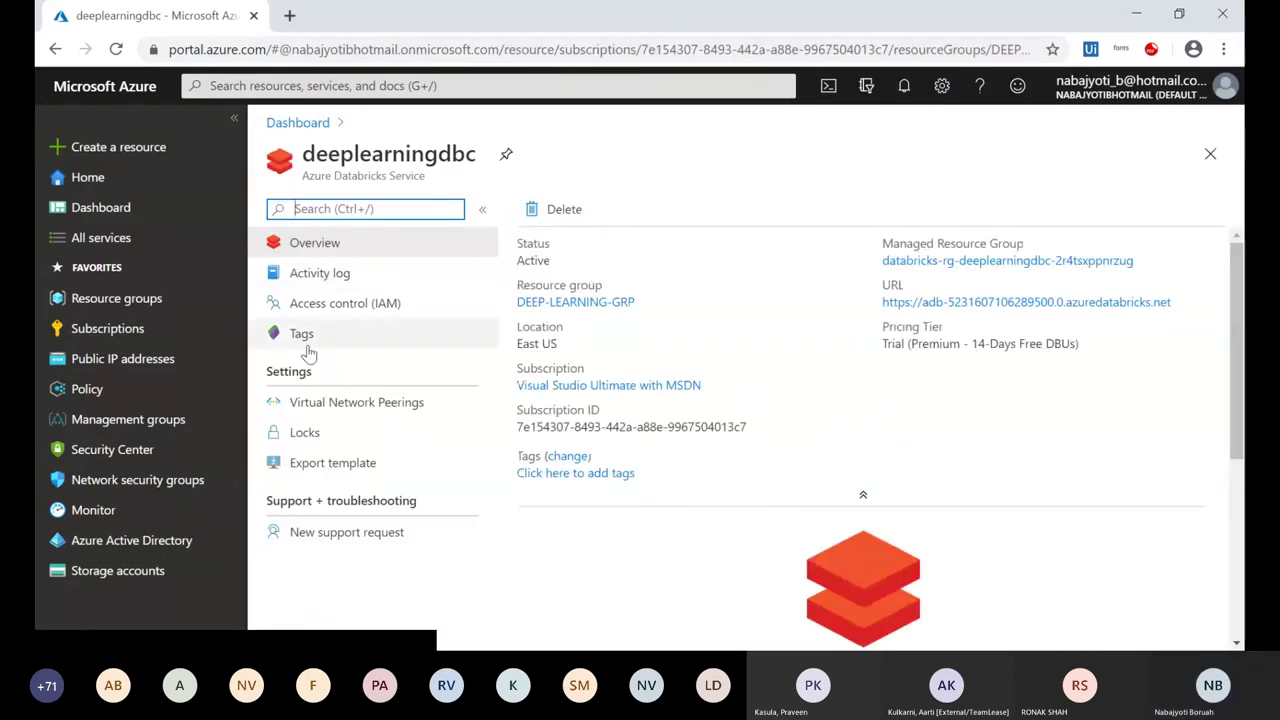
{"action": "scroll", "coordinate": [879, 414], "scroll_direction": "down", "scroll_amount": 1}
{"action": "left_click", "coordinate": [879, 410]}
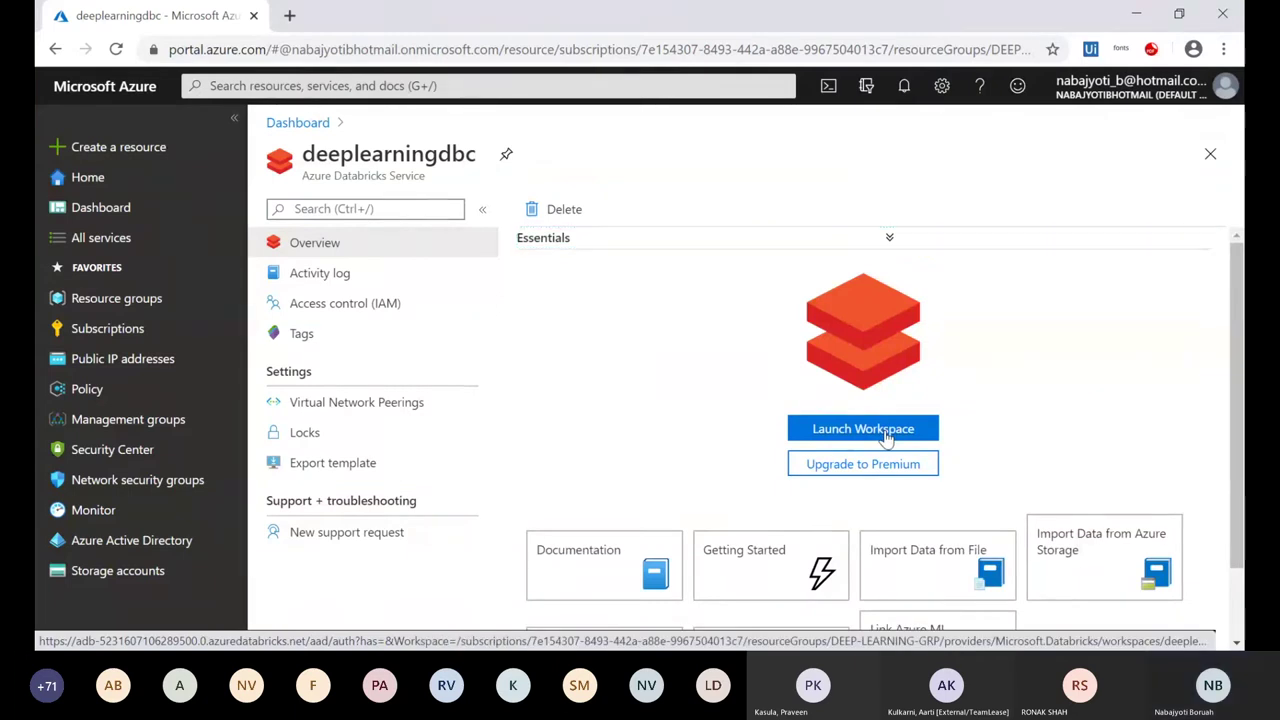
{"action": "left_click", "coordinate": [885, 436]}
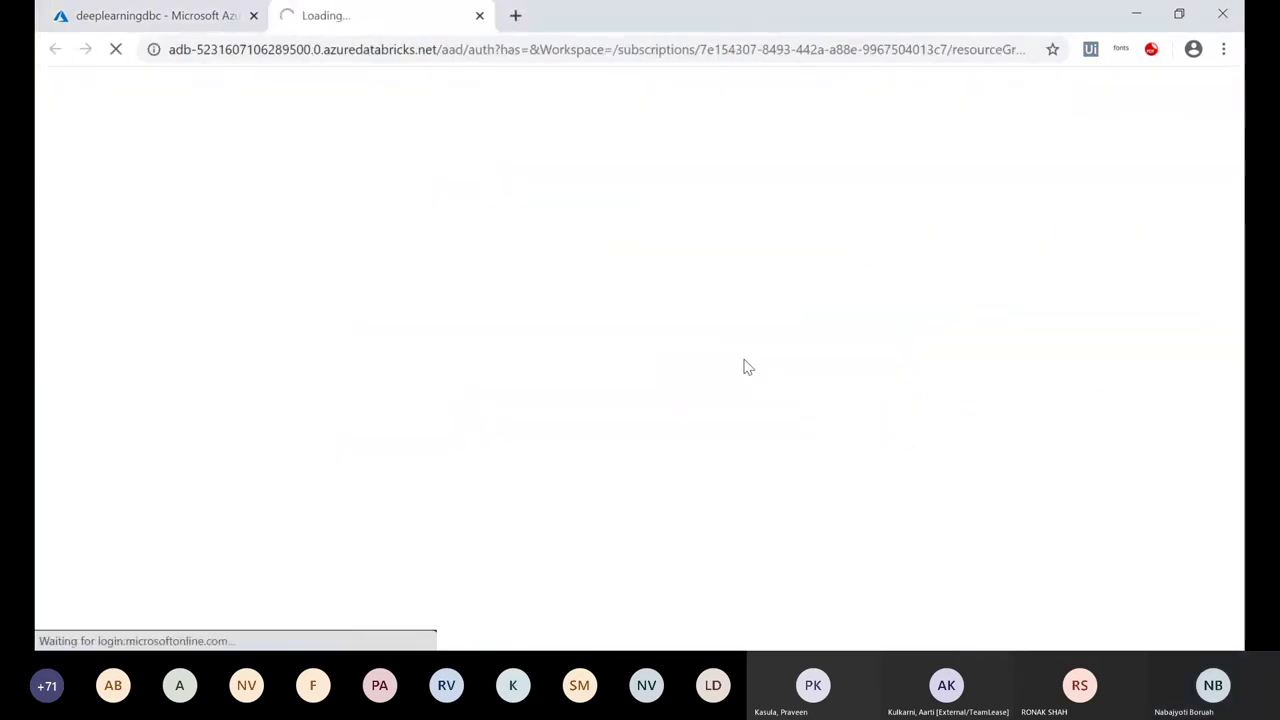